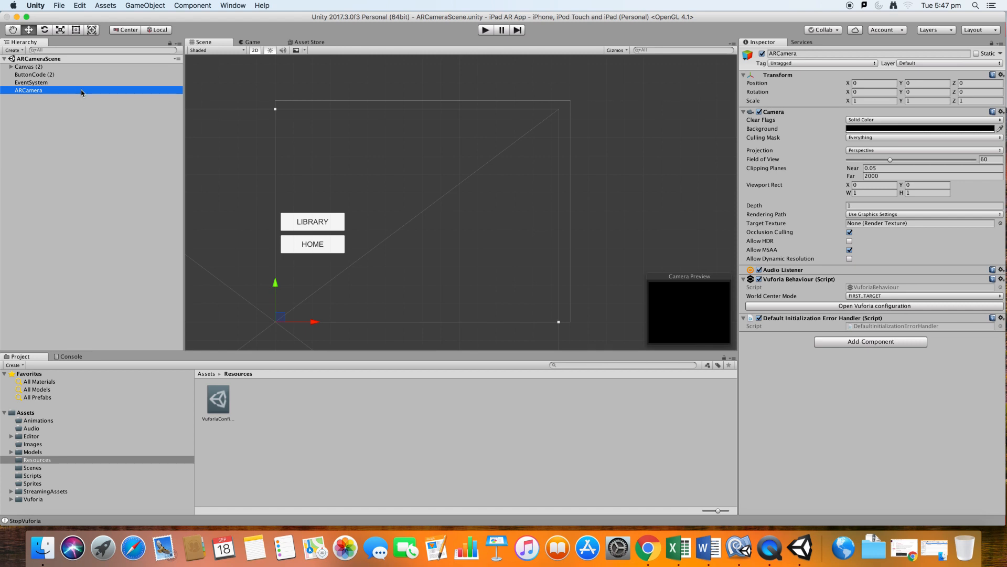
Add a Vuforia Image target to the ARCameraScene
click(146, 4)
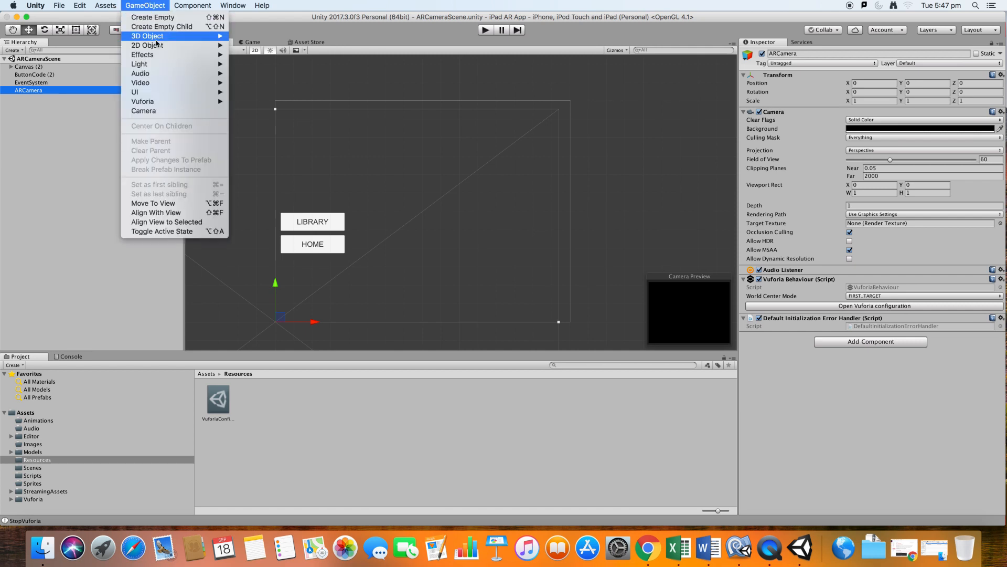
mouse_move(162, 101)
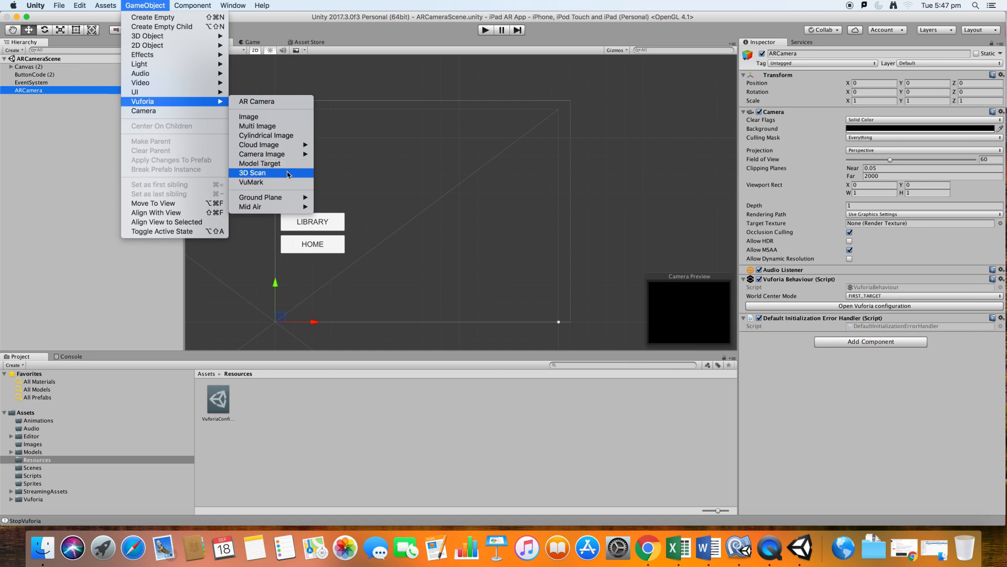
click(289, 118)
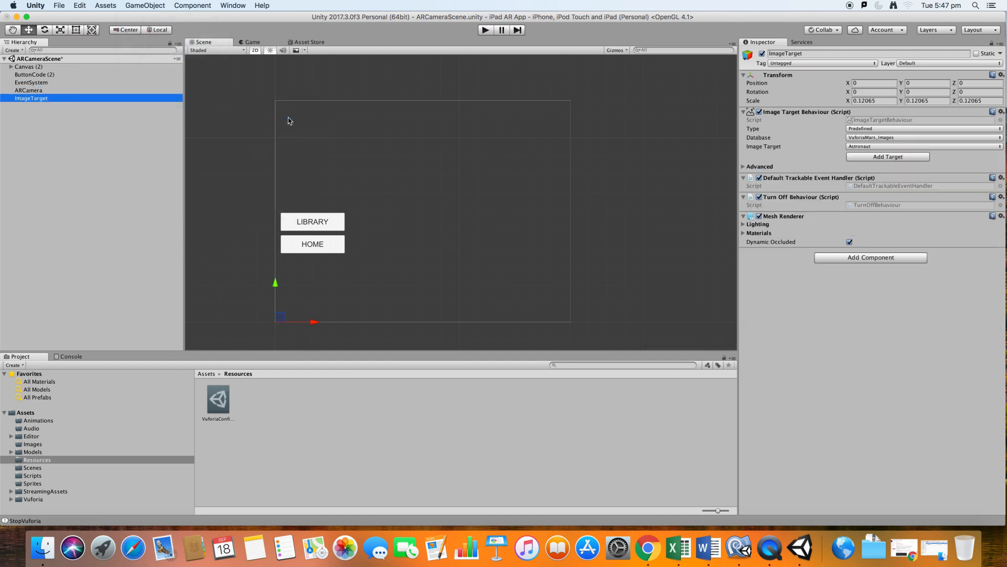
click(145, 4)
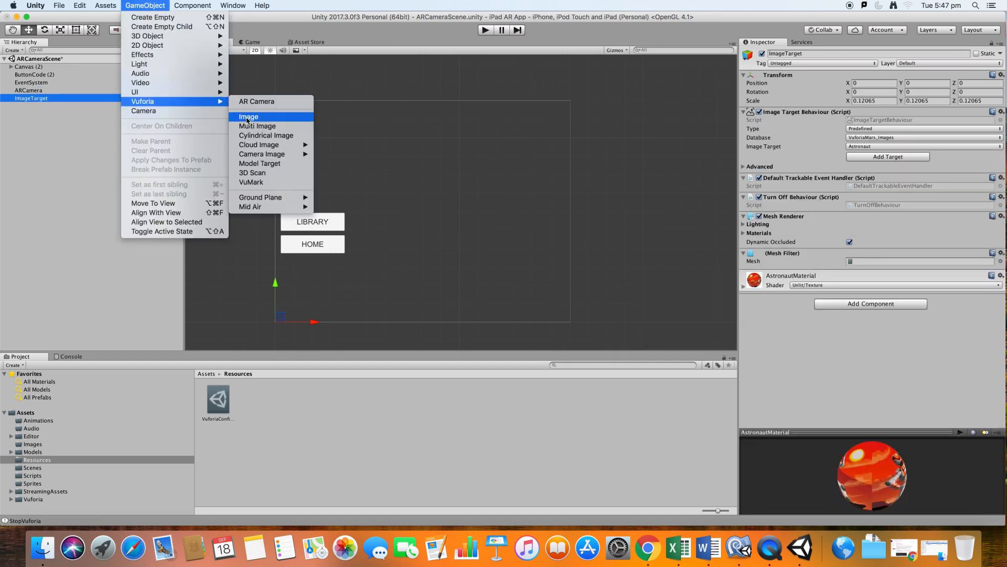
click(80, 141)
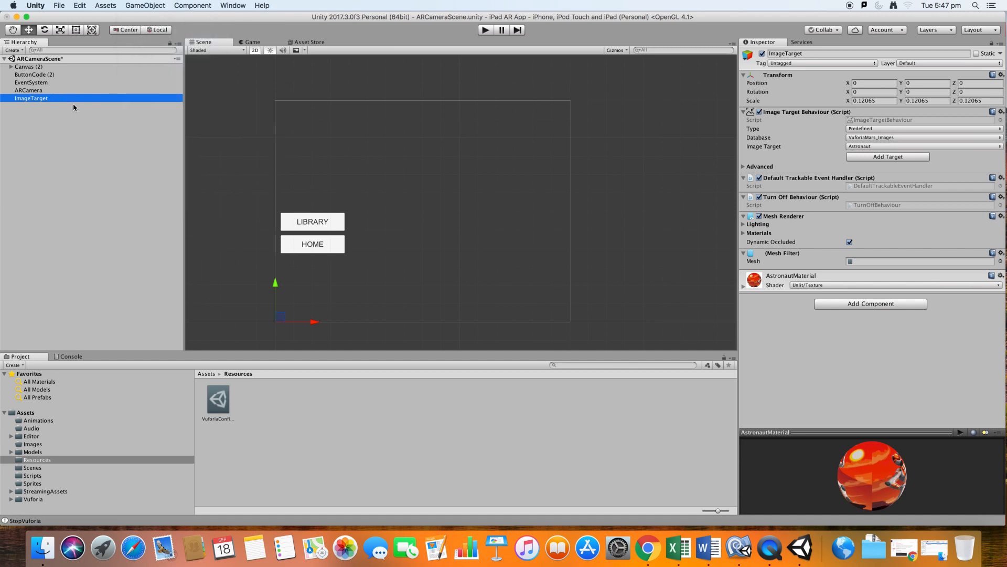
Examine the area around the new ImageTarget's origin up close in the 2D scene view
scroll(283, 254, up, 2)
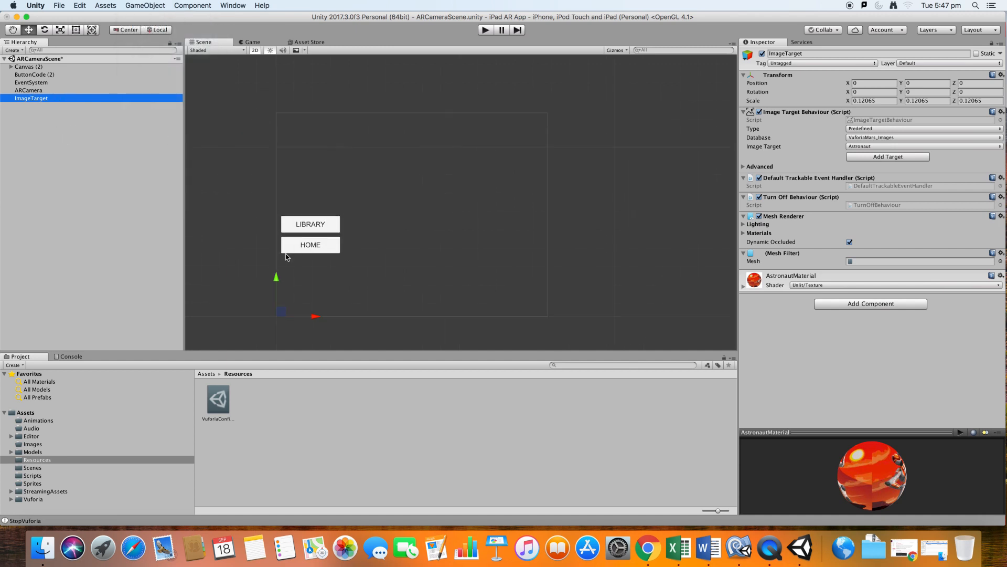
scroll(283, 253, up, 2)
middle_drag(263, 250, 400, 119)
scroll(392, 161, up, 8)
middle_drag(392, 160, 382, 23)
scroll(398, 163, up, 5)
middle_drag(398, 162, 359, 26)
scroll(422, 203, up, 5)
middle_drag(422, 203, 385, 69)
scroll(419, 188, up, 3)
middle_drag(419, 188, 363, 119)
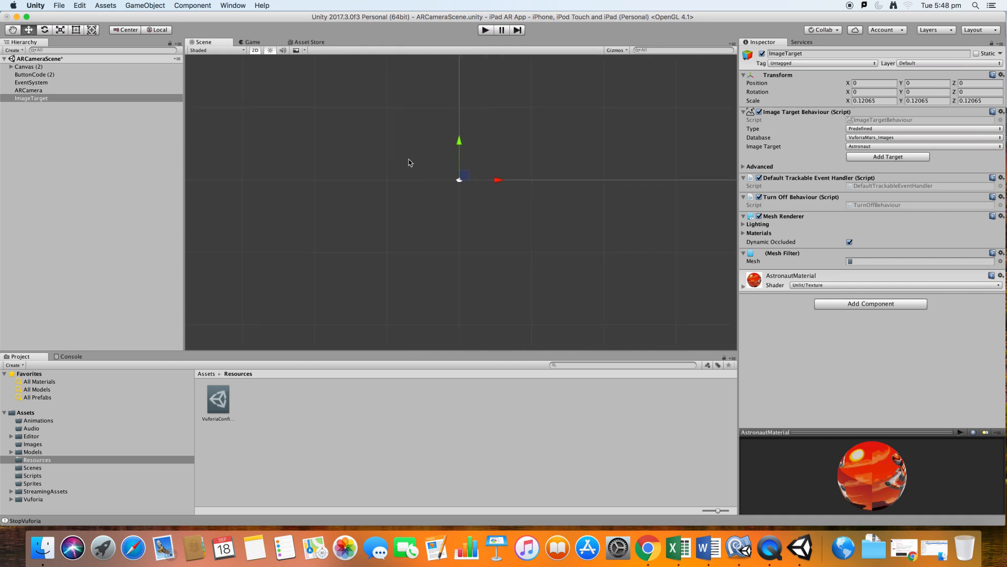
scroll(405, 166, up, 4)
middle_drag(408, 169, 292, 132)
scroll(387, 157, up, 4)
scroll(396, 156, up, 2)
scroll(397, 158, down, 1)
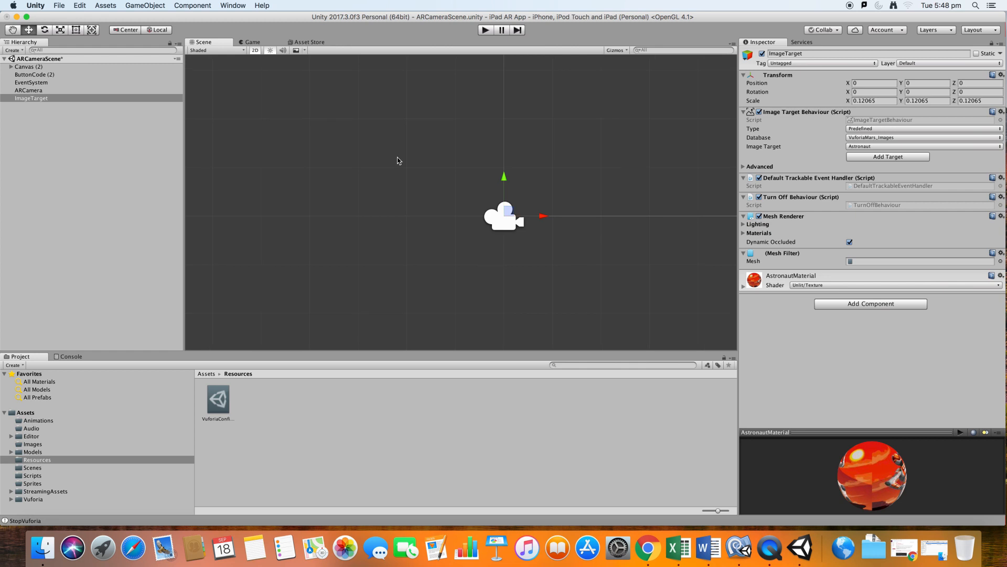
Frame the ImageTarget and switch the scene view from 2D to 3D
click(67, 111)
click(64, 99)
key(f)
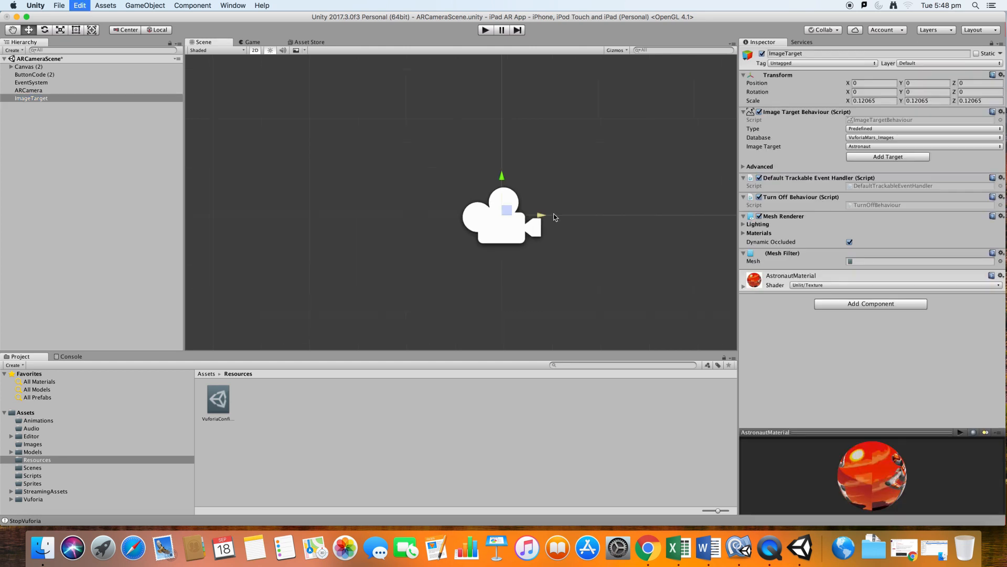
alt+drag(463, 202, 544, 174)
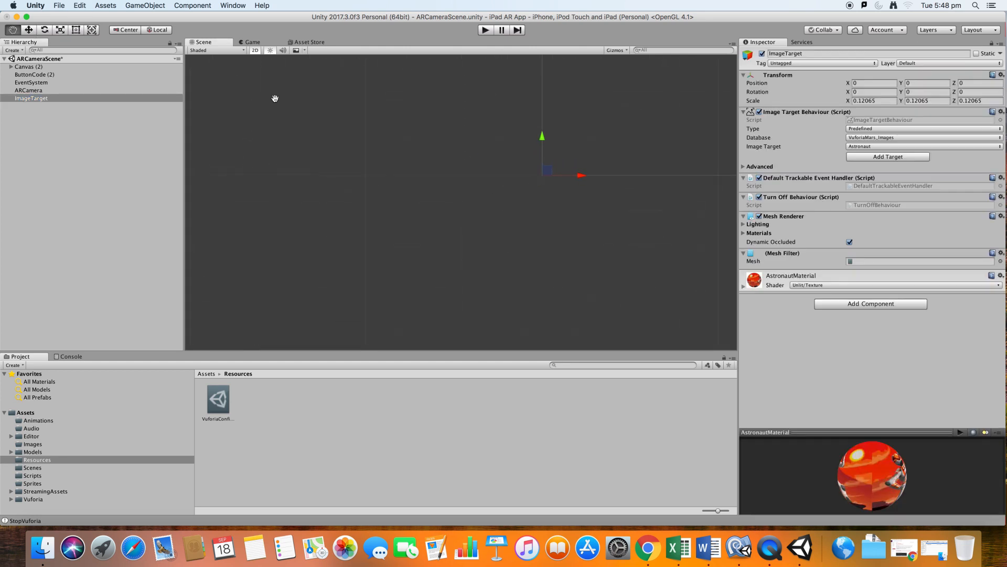
click(255, 50)
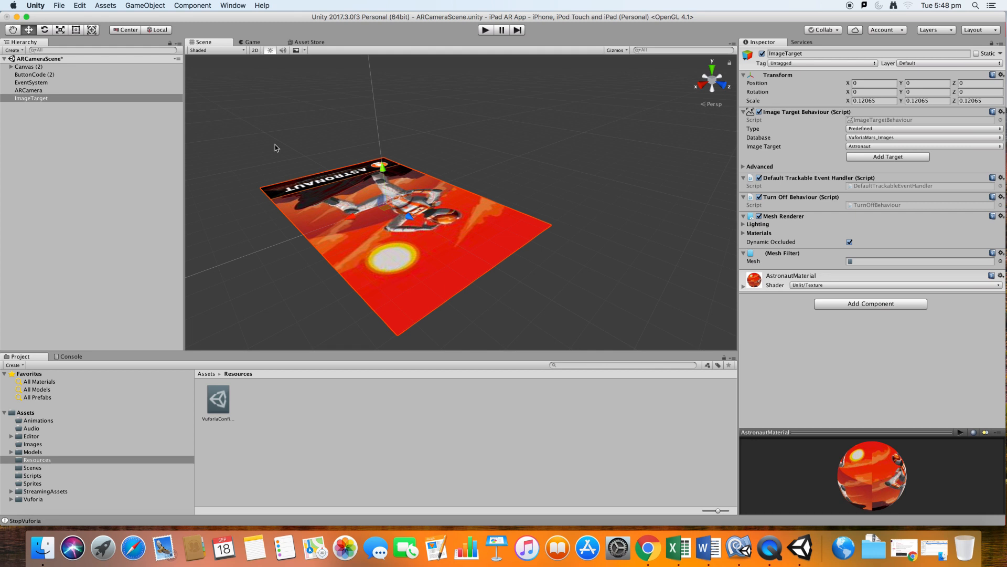
click(252, 51)
click(255, 52)
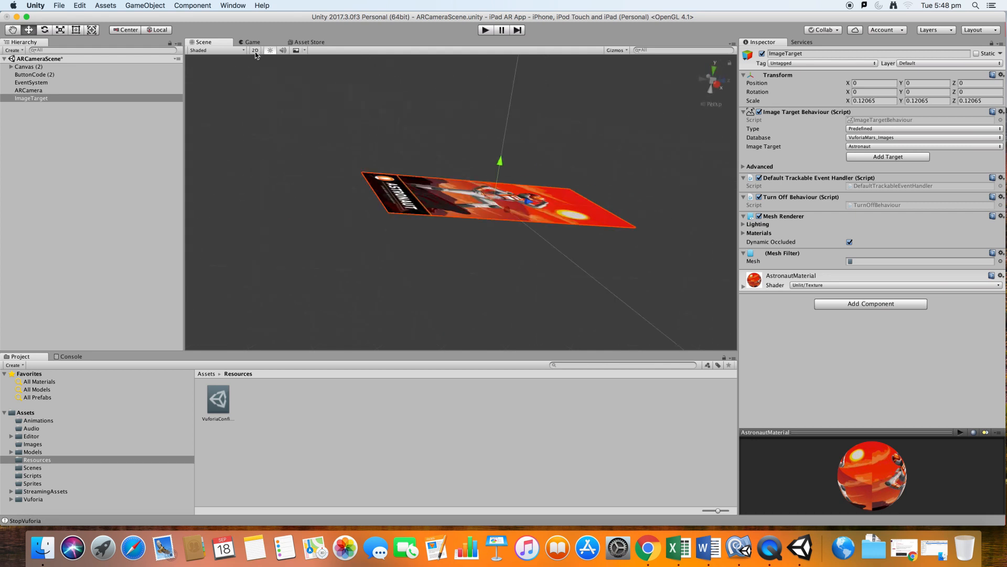
Examine the Astronaut image target from the front, both close up and from farther away in the 3D scene
alt+drag(267, 163, 412, 217)
scroll(510, 202, down, 10)
scroll(511, 203, up, 8)
scroll(412, 217, up, 10)
scroll(411, 217, down, 10)
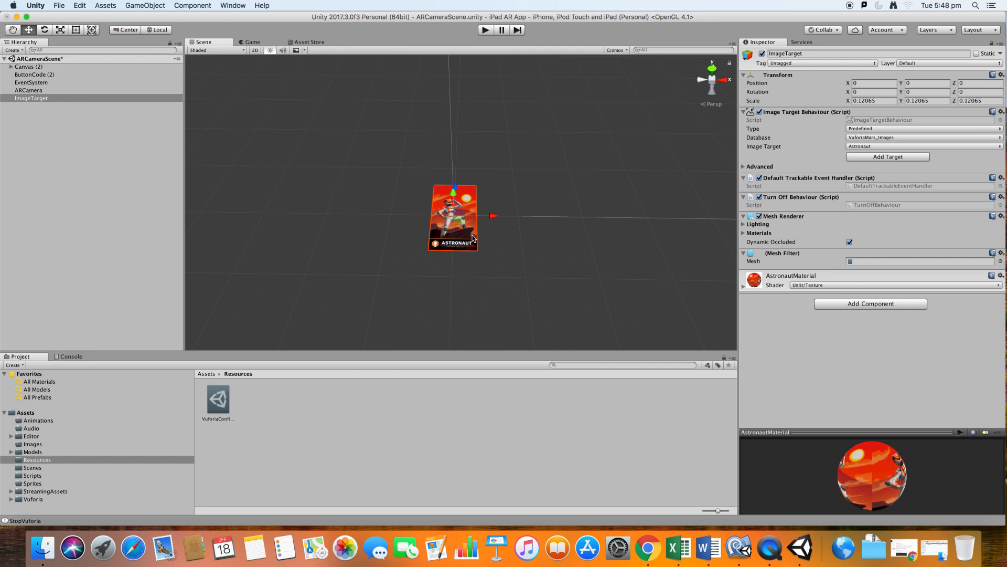
scroll(476, 237, up, 6)
middle_drag(476, 236, 480, 195)
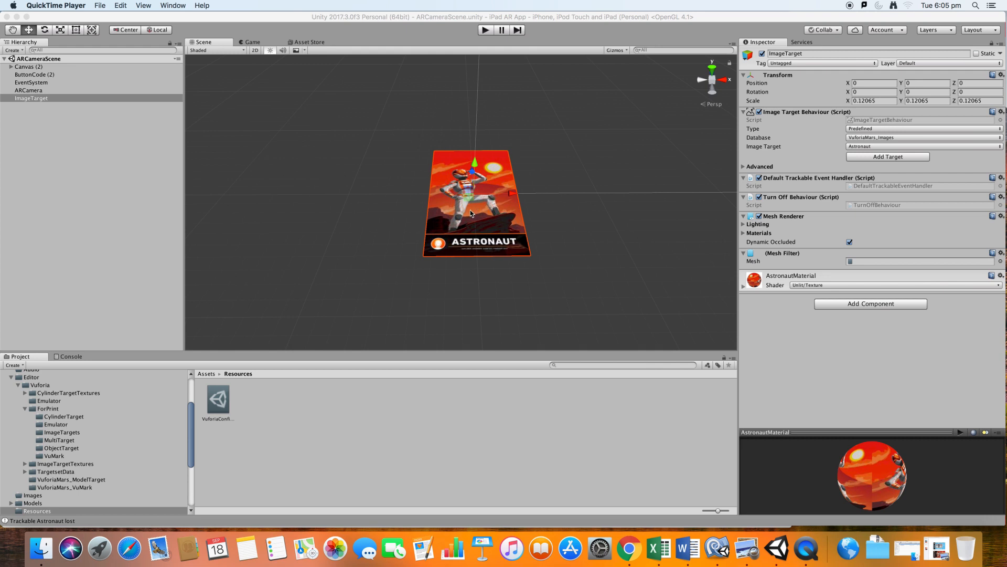
scroll(530, 210, down, 5)
scroll(530, 210, up, 10)
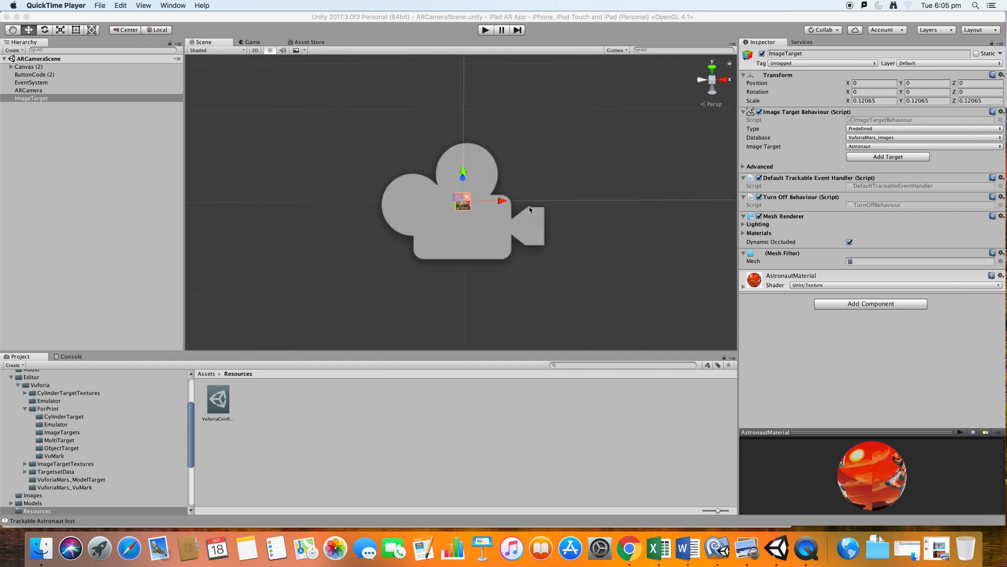
scroll(514, 213, down, 5)
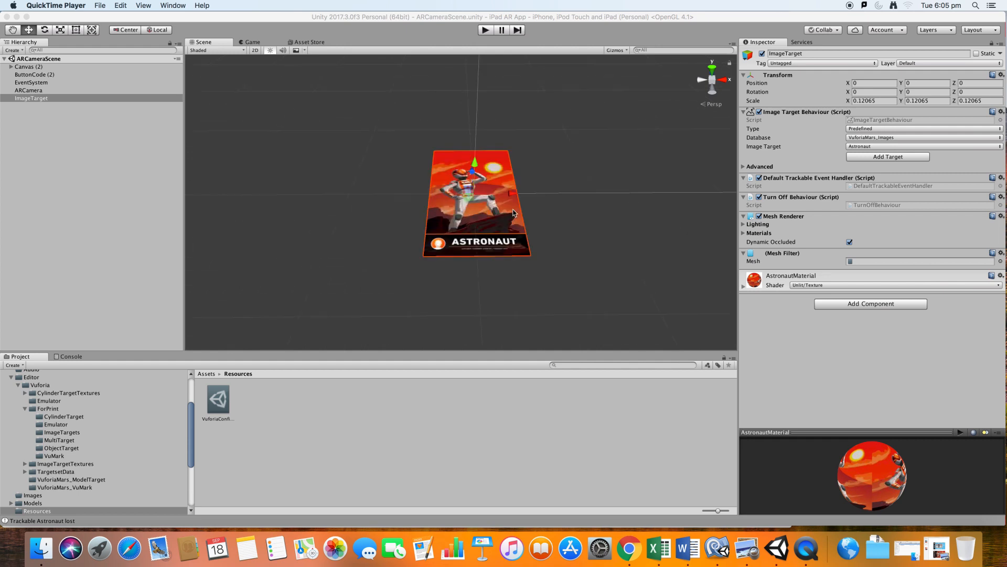
Set the ImageTarget's scale to 1 on X, Y and Z, and save the scene
click(871, 100)
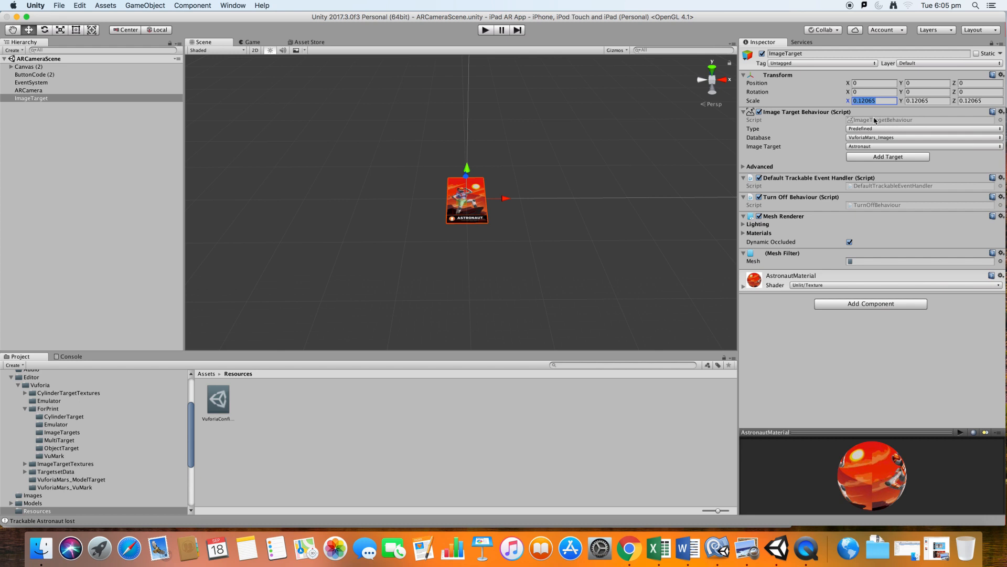
text(1)
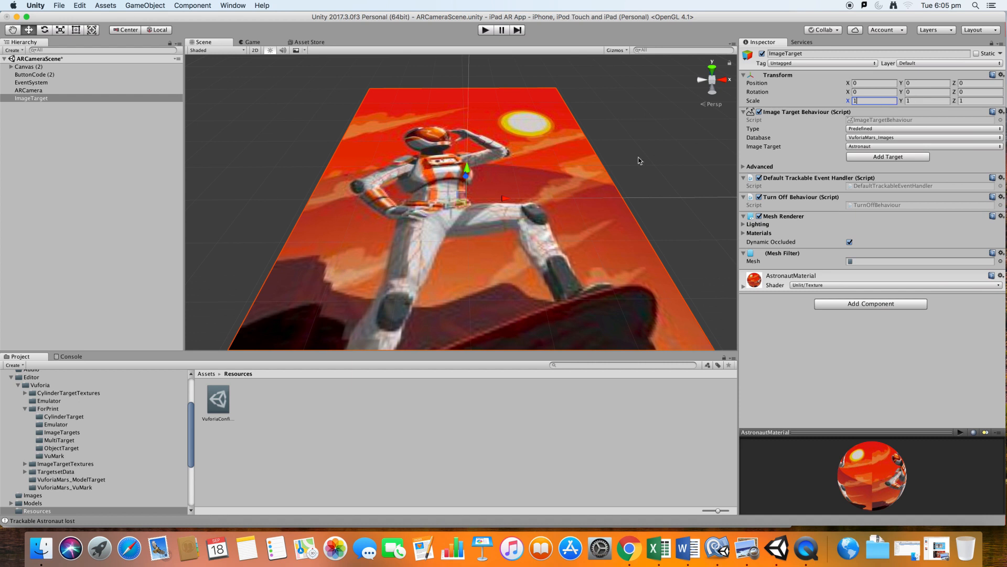
scroll(652, 155, down, 5)
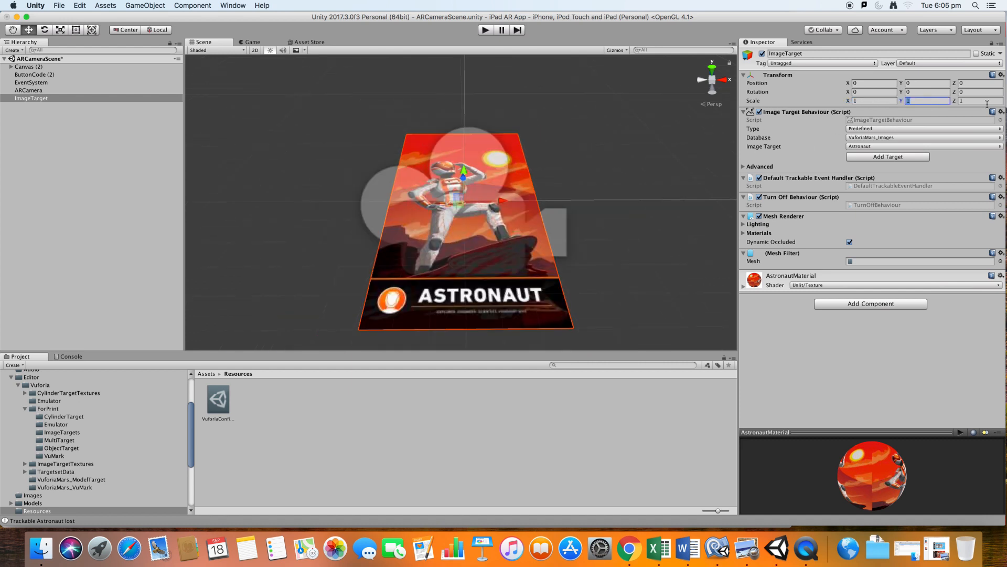
click(455, 218)
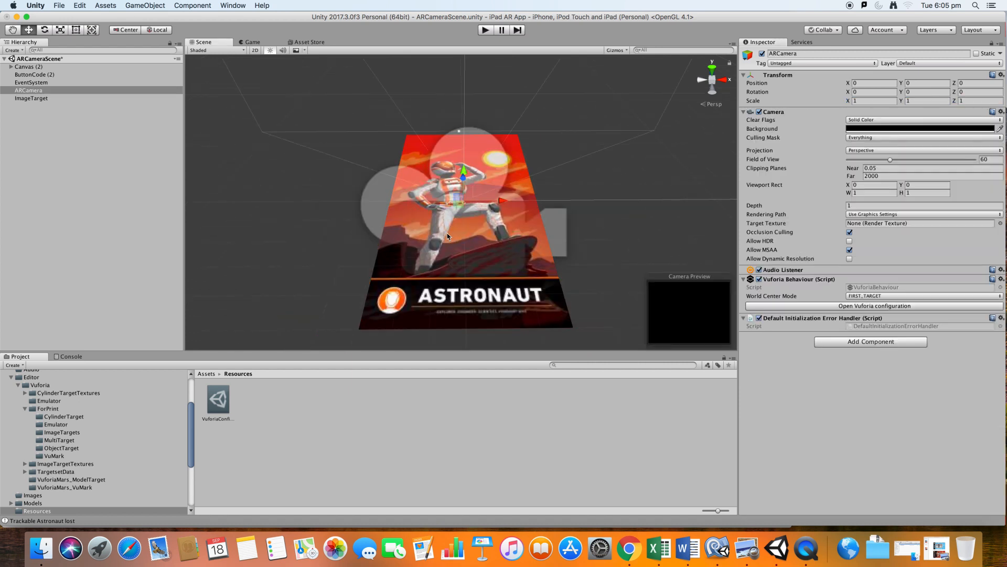
click(445, 253)
scroll(406, 253, down, 2)
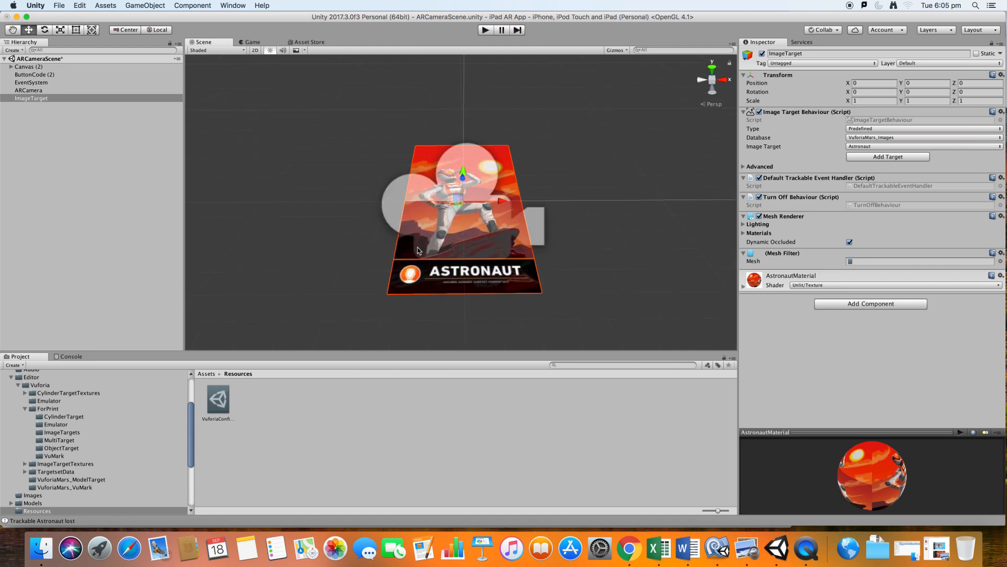
click(57, 5)
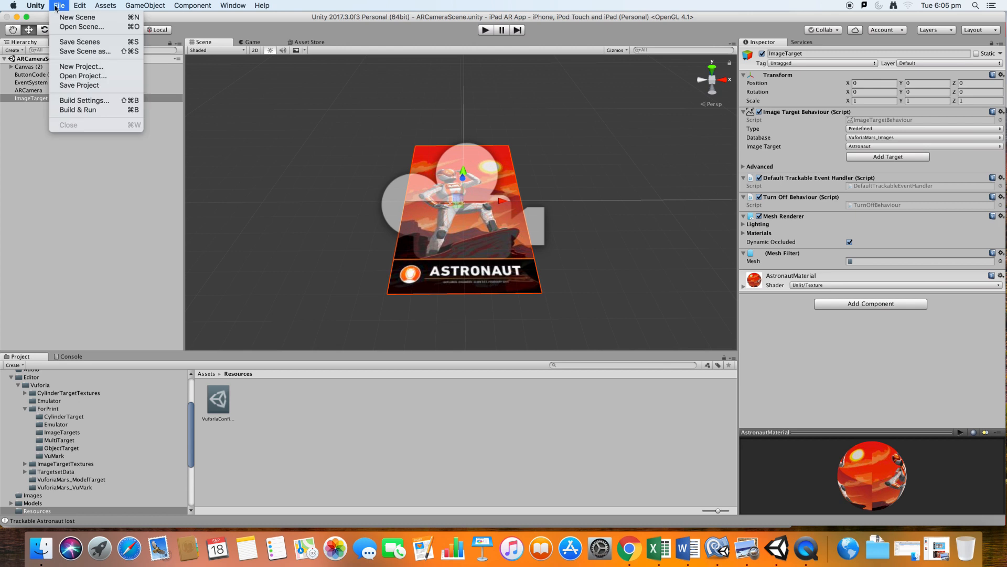
click(79, 41)
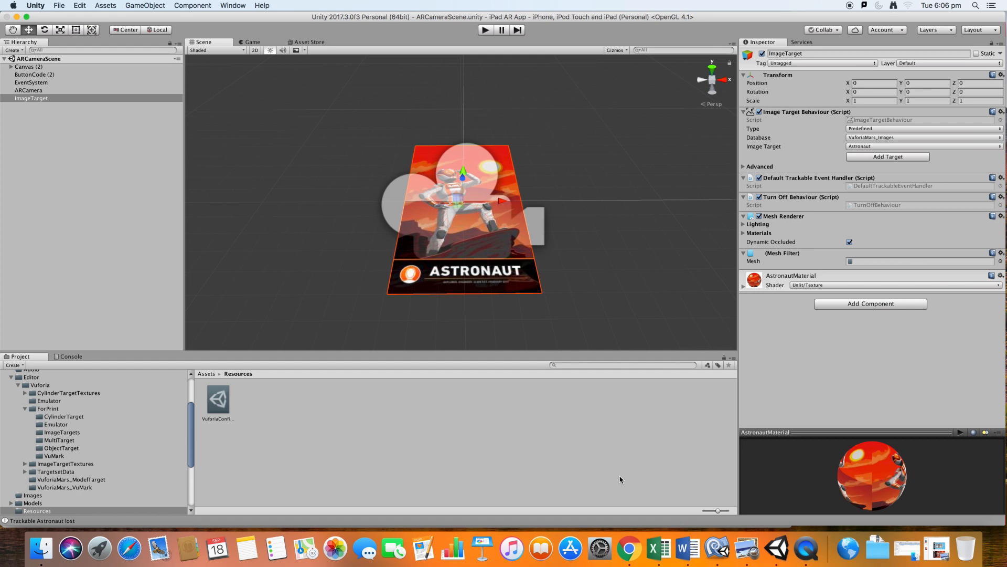
Switch to Chrome and look over the Vuforia website and the Vuforia Developer Portal home page
click(630, 548)
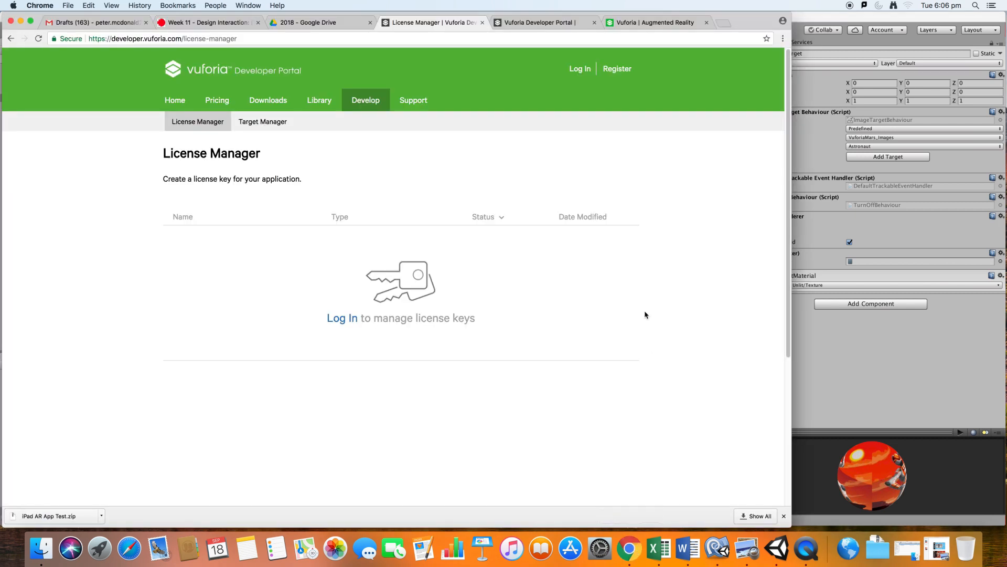
click(655, 22)
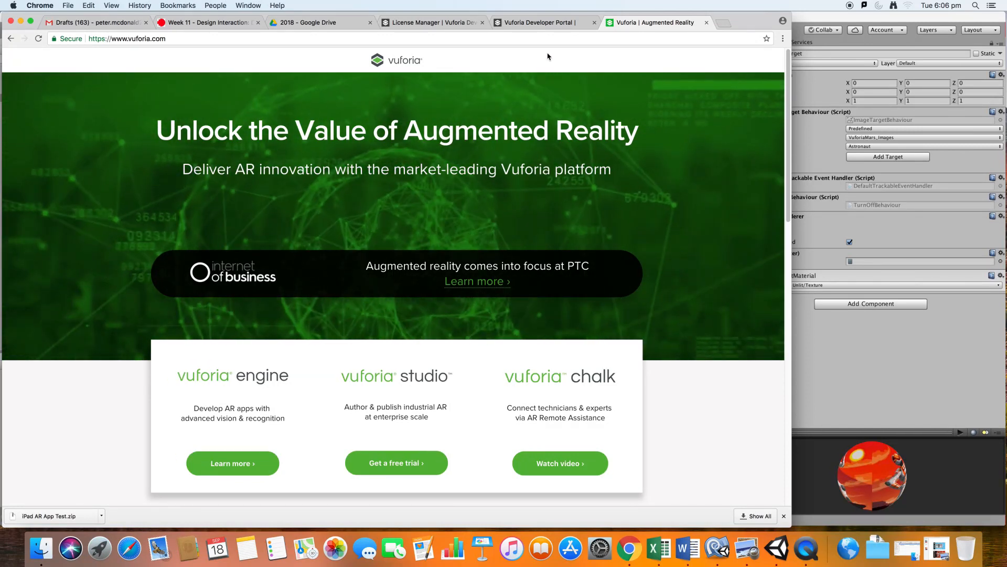
click(541, 23)
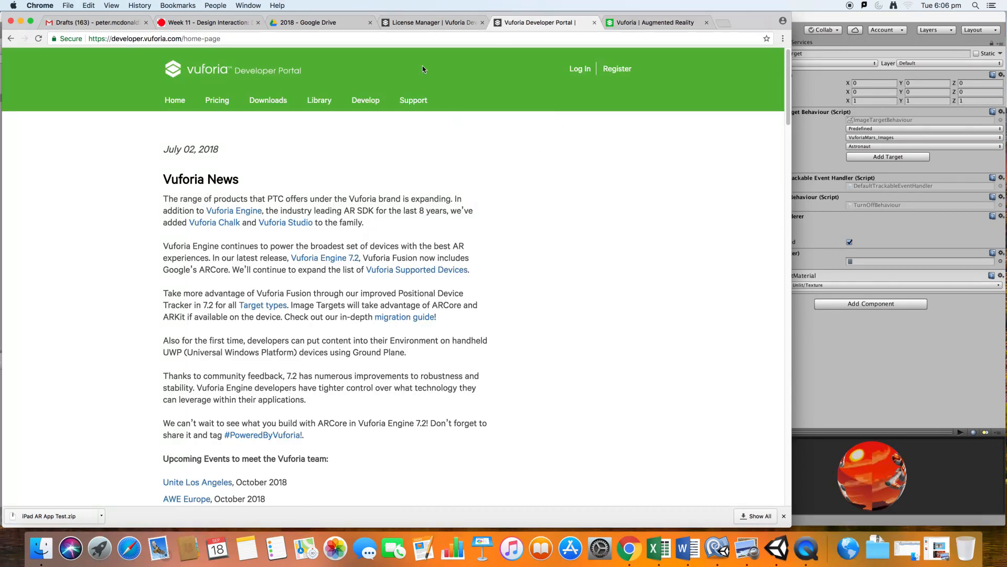
scroll(624, 161, down, 5)
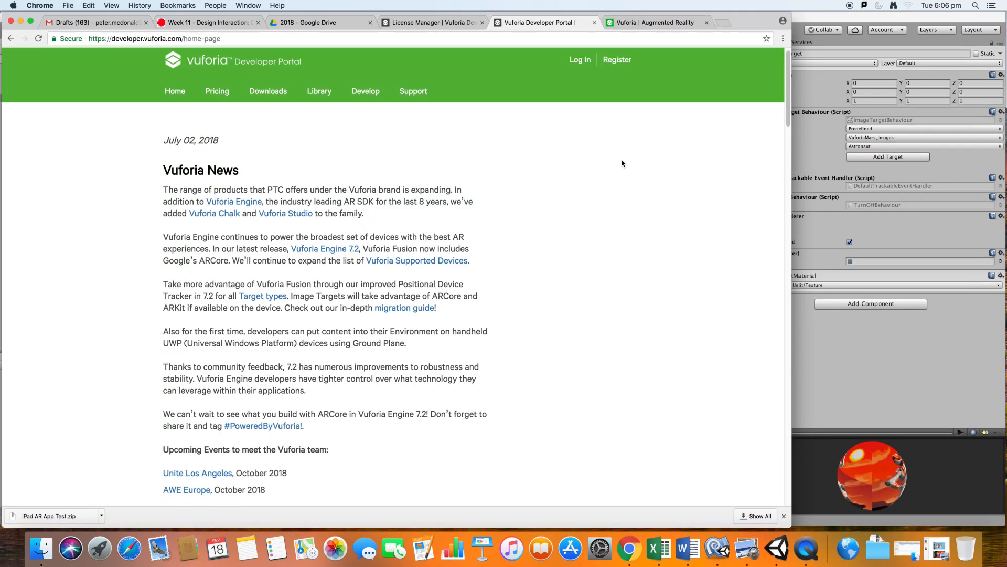
scroll(623, 162, up, 5)
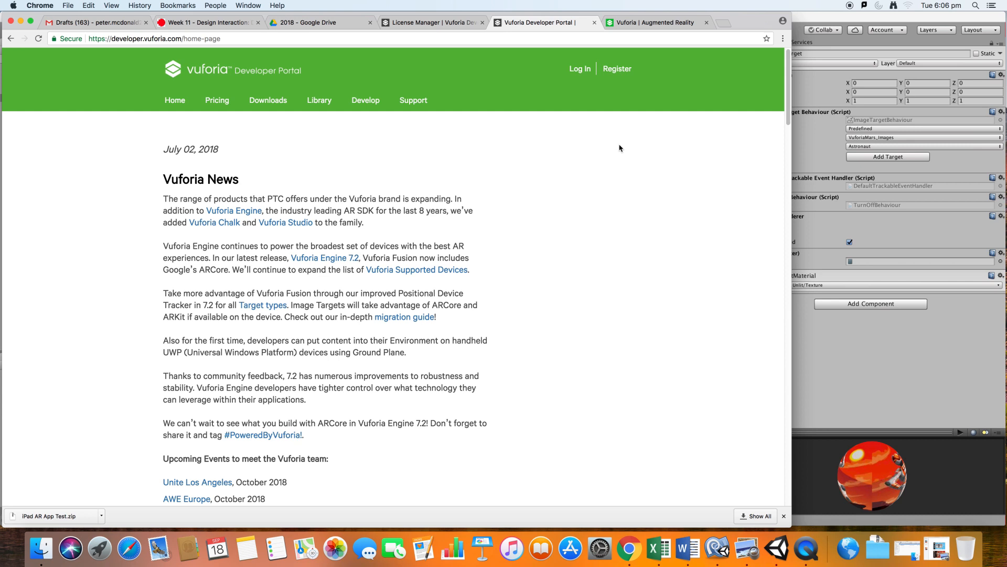
Open the Vuforia developer account registration form and review its required fields
click(620, 72)
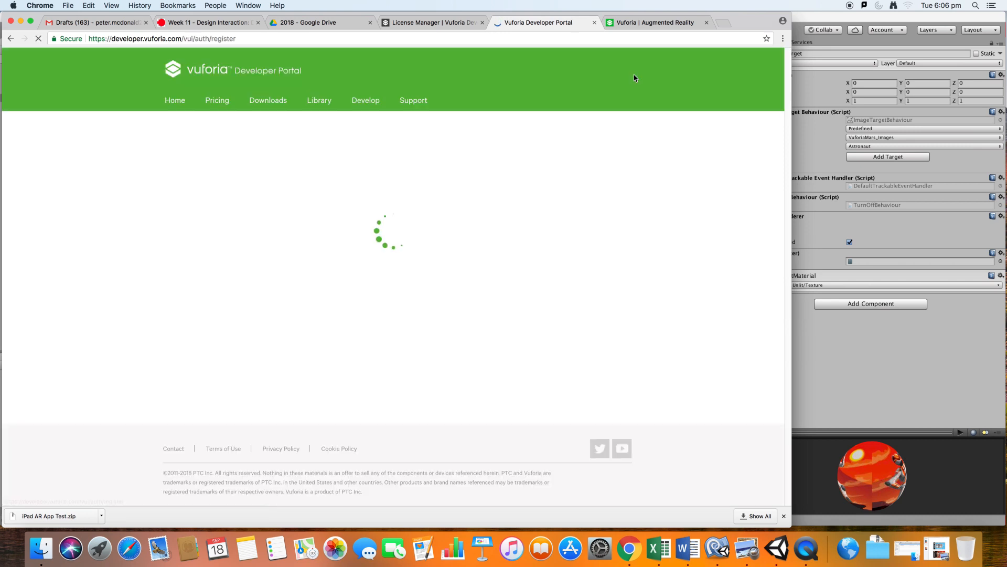
scroll(502, 213, down, 1)
scroll(591, 216, down, 3)
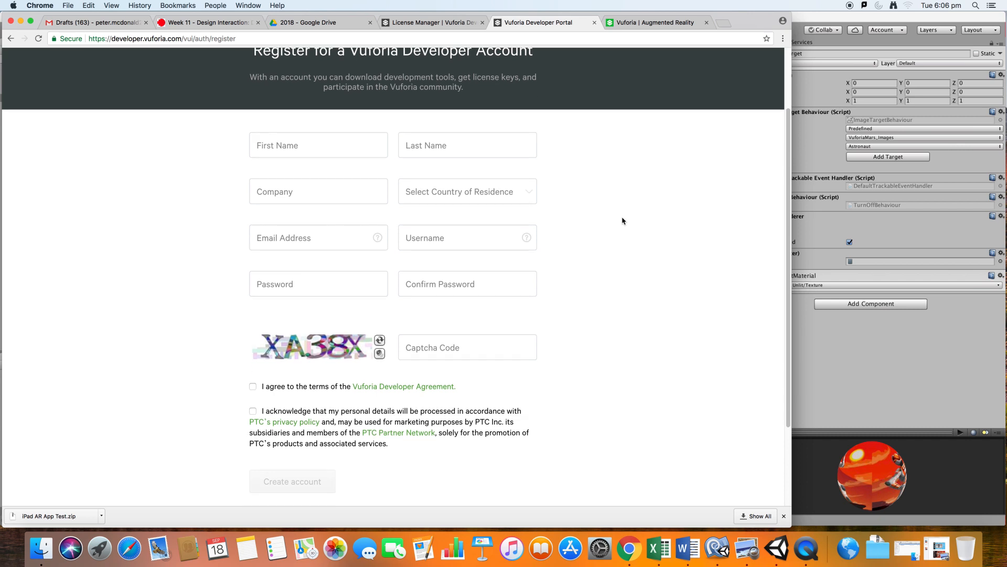
scroll(622, 219, down, 2)
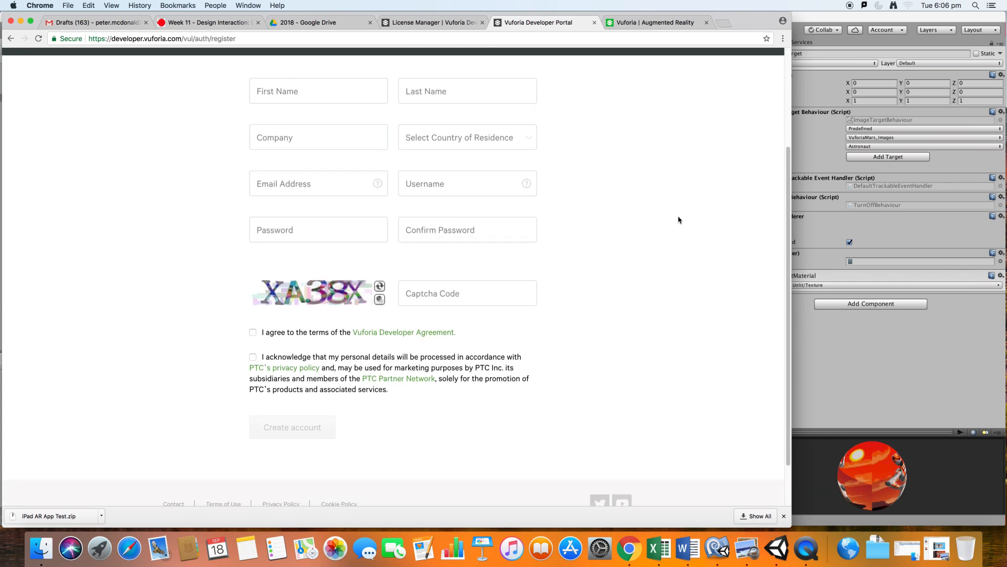
scroll(667, 228, up, 5)
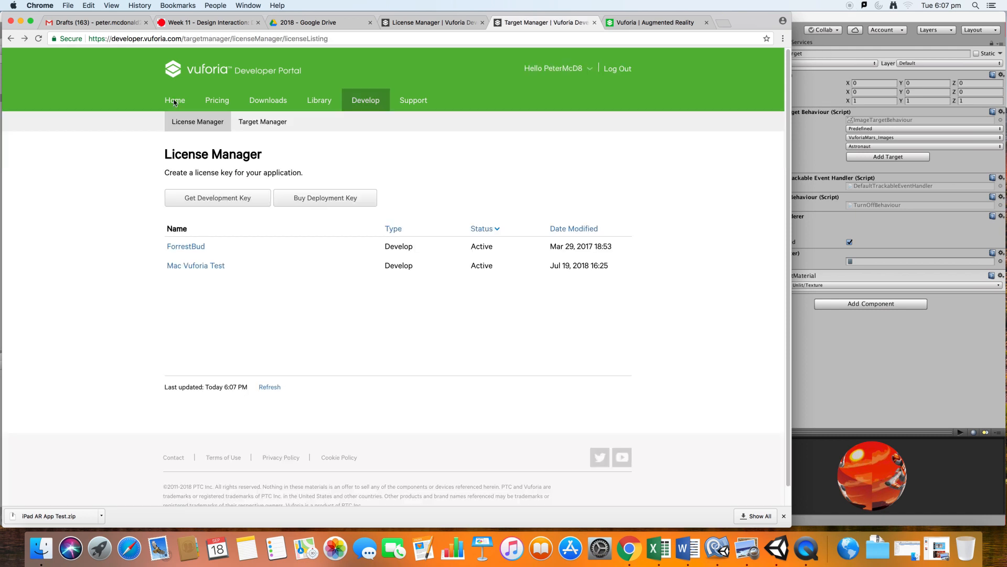
Open the Developer Portal home page from the License Manager and look over its news
click(175, 104)
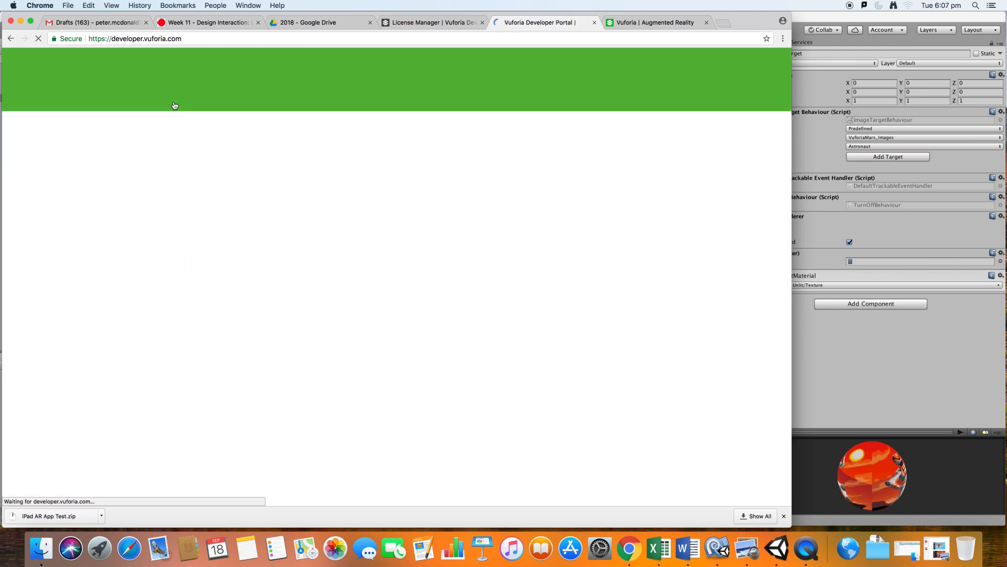
scroll(483, 252, down, 5)
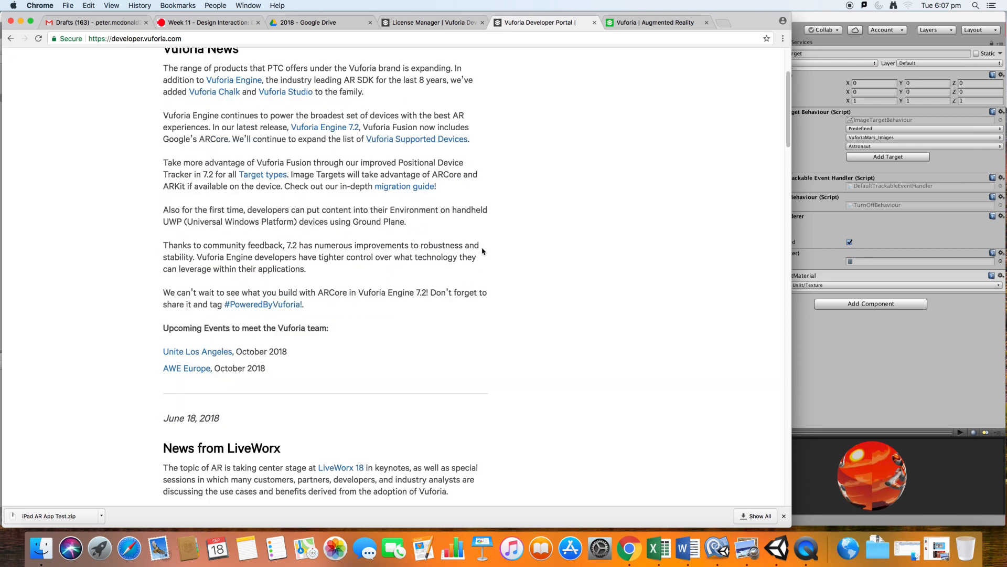
scroll(481, 252, up, 6)
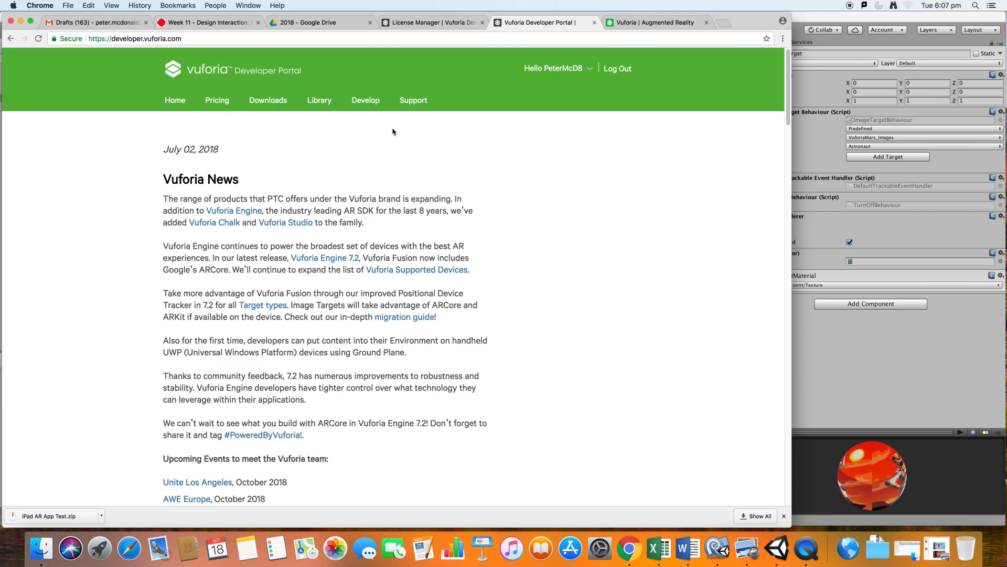
Create a free development license key named "iPad AR App" in the License Manager, accepting the Vuforia Developer Agreement
click(382, 102)
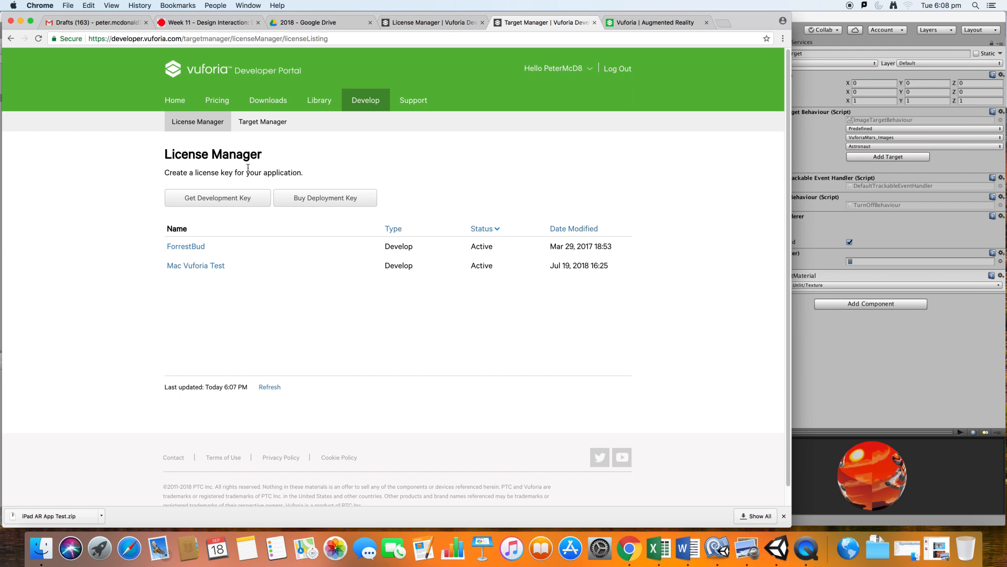
drag(235, 172, 195, 172)
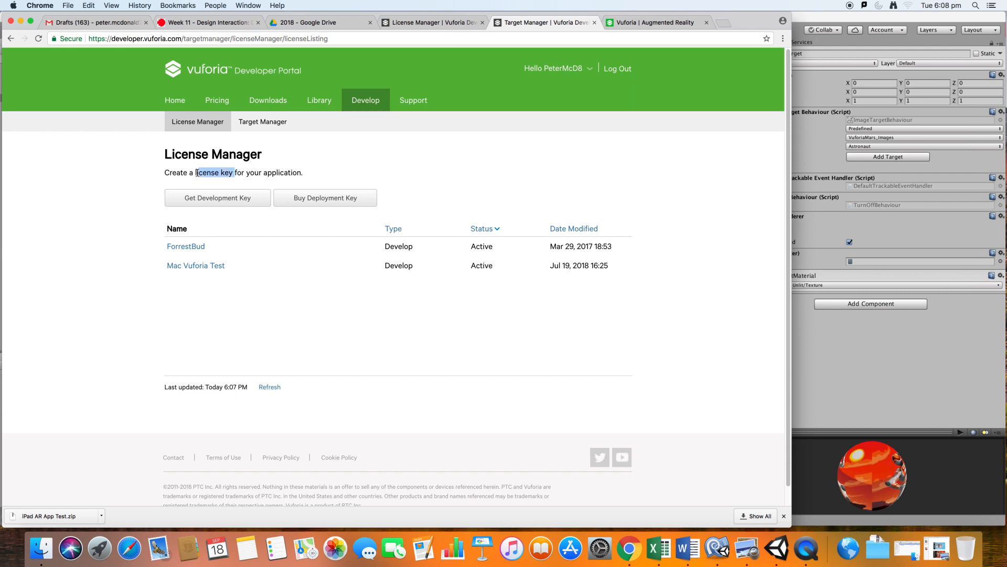
click(231, 172)
click(250, 206)
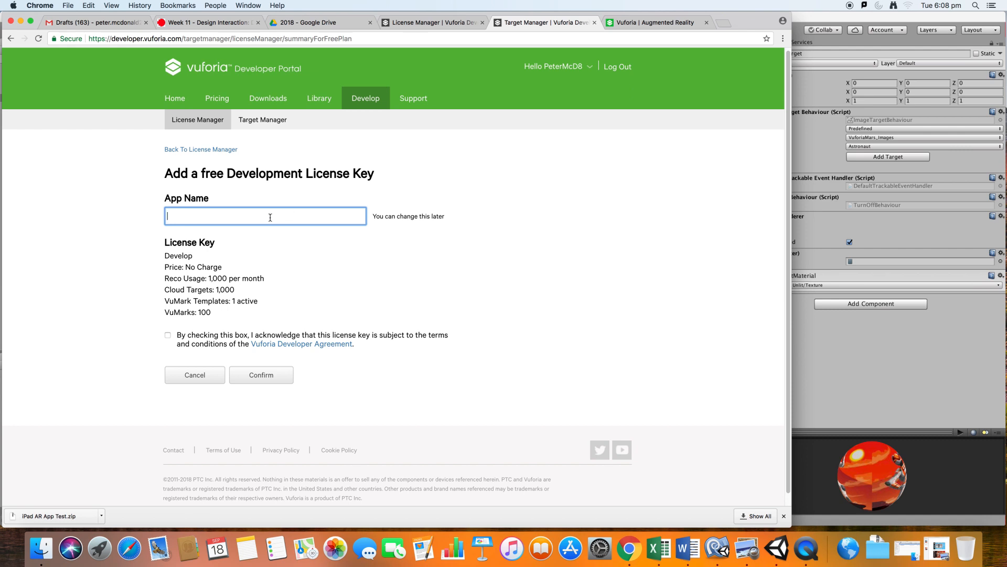
text(iPad AR App)
click(168, 336)
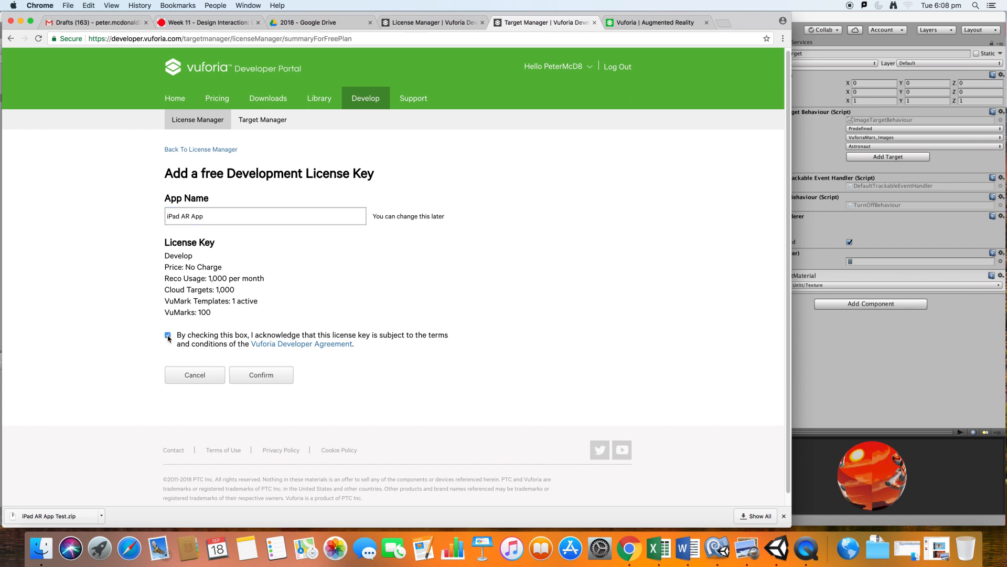
click(260, 374)
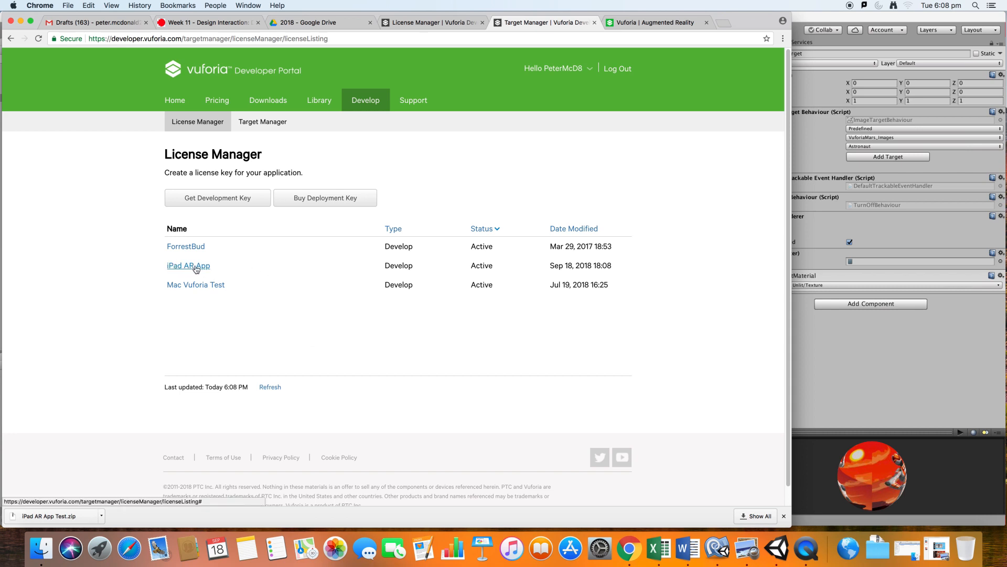
Open the iPad AR App license details and copy its full license key
click(188, 267)
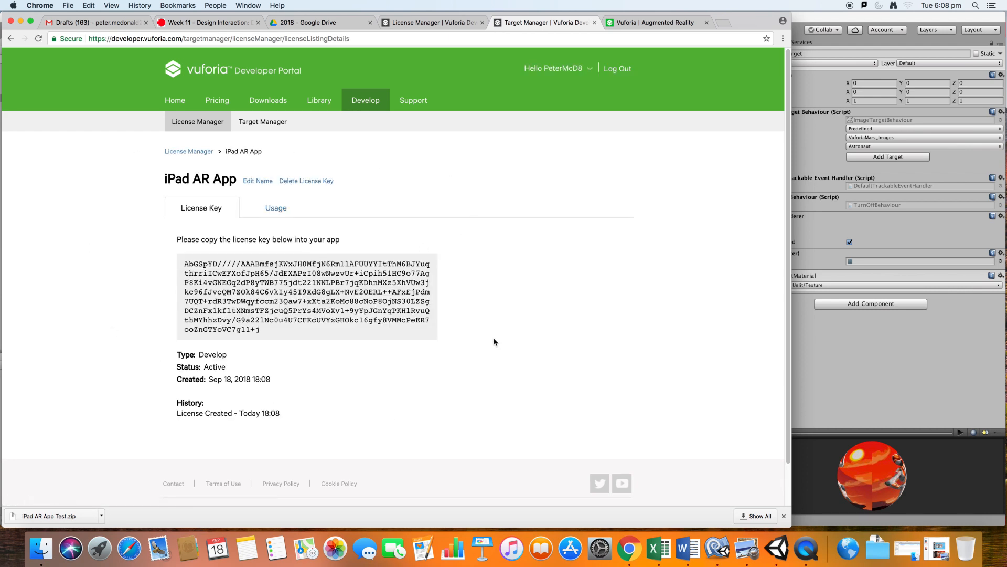
drag(232, 239, 288, 240)
click(278, 249)
drag(185, 263, 277, 336)
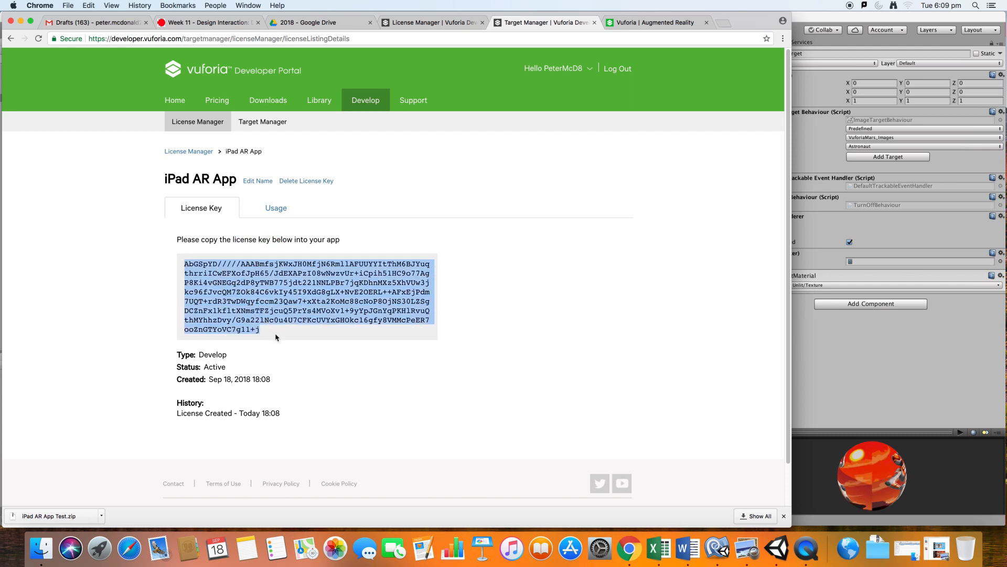
key(super+c)
Switch to Unity and paste the license key into the App License Key field of the ARCamera's Vuforia configuration
click(850, 385)
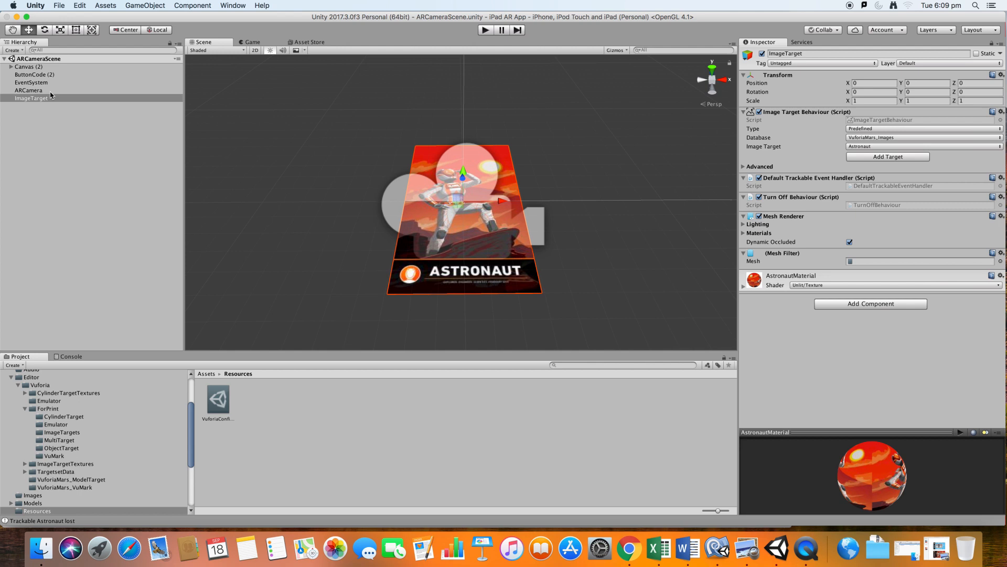
click(29, 90)
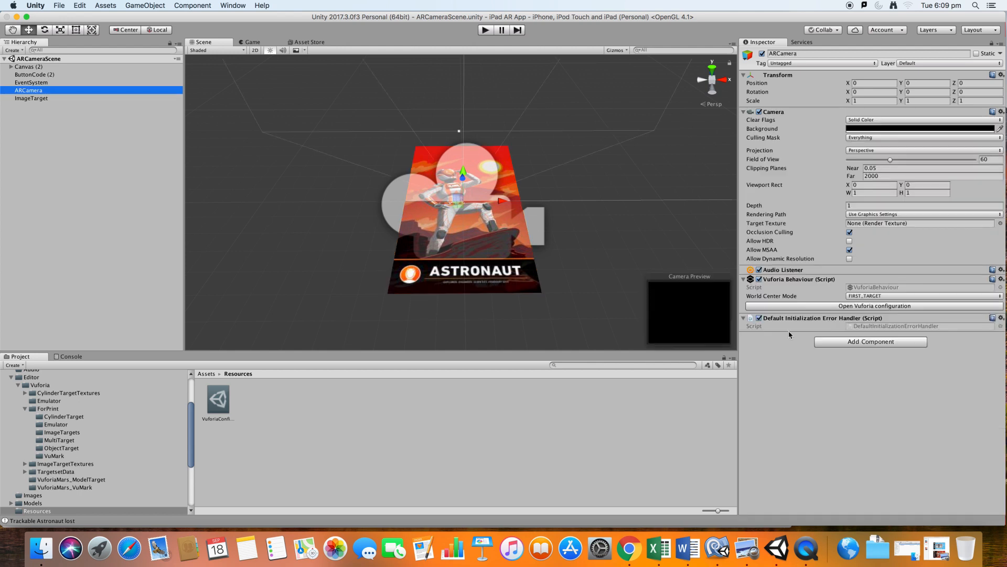
click(828, 308)
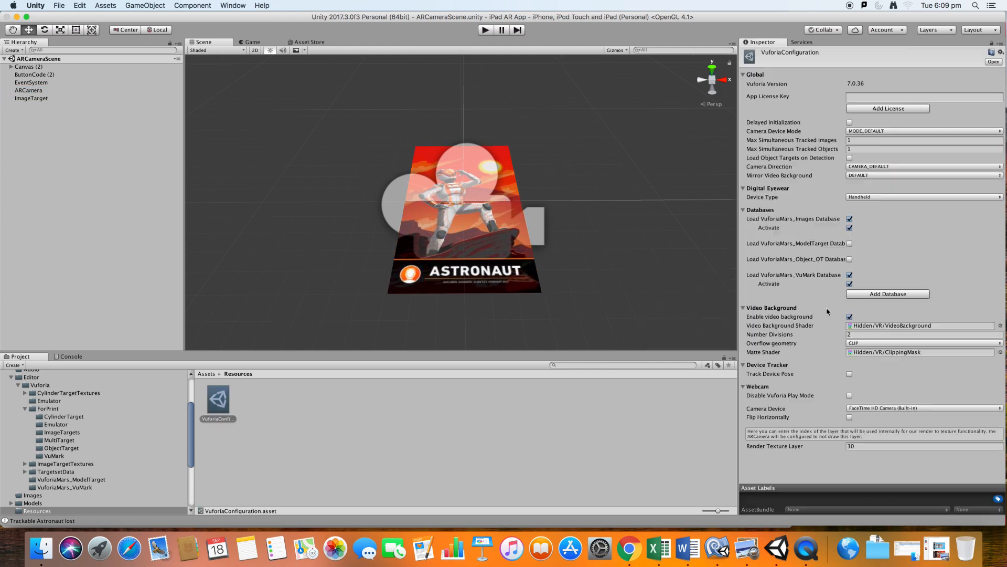
click(852, 96)
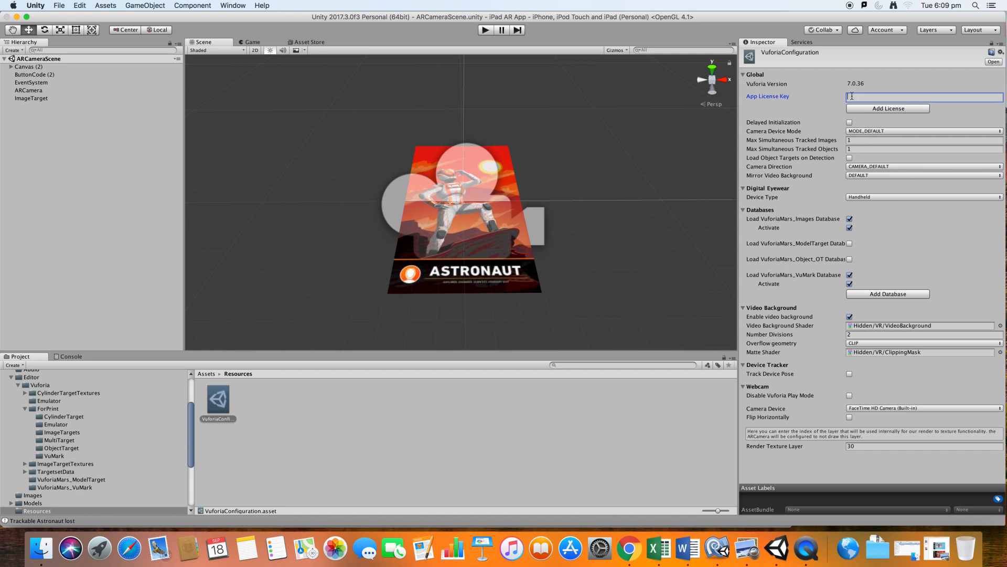
key(super+v)
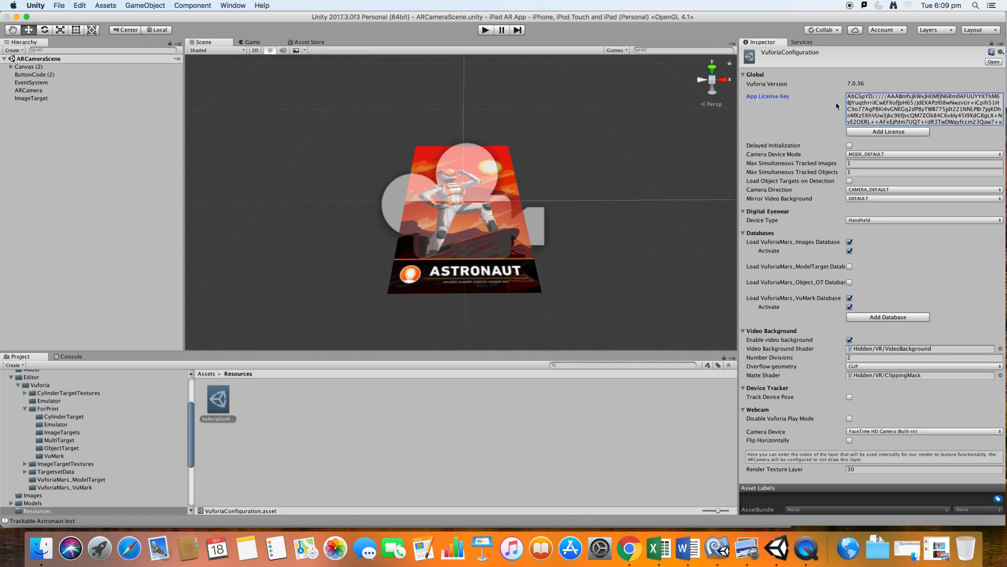
click(124, 161)
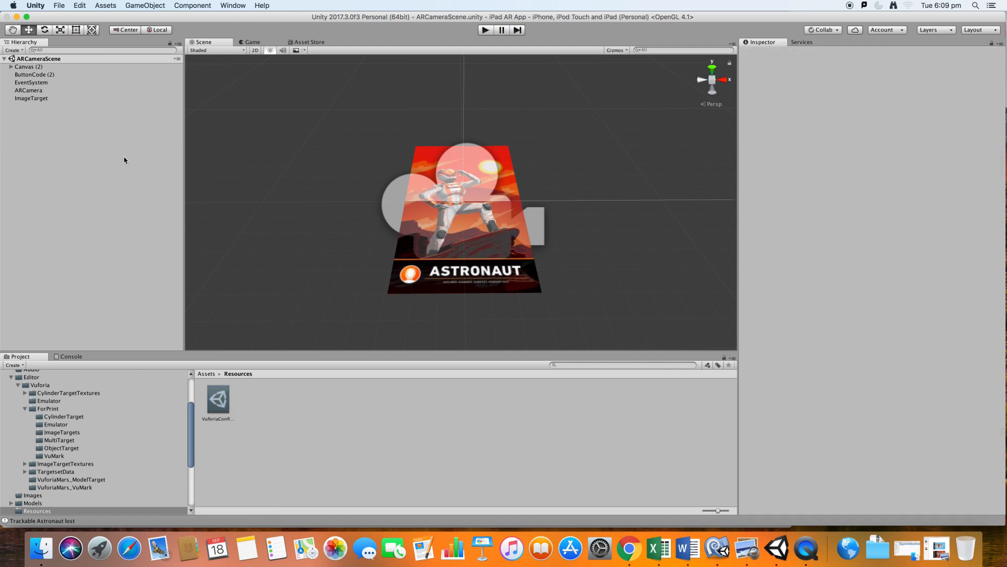
Reopen the ARCamera's Vuforia configuration and review the license key and database settings
click(47, 91)
click(805, 307)
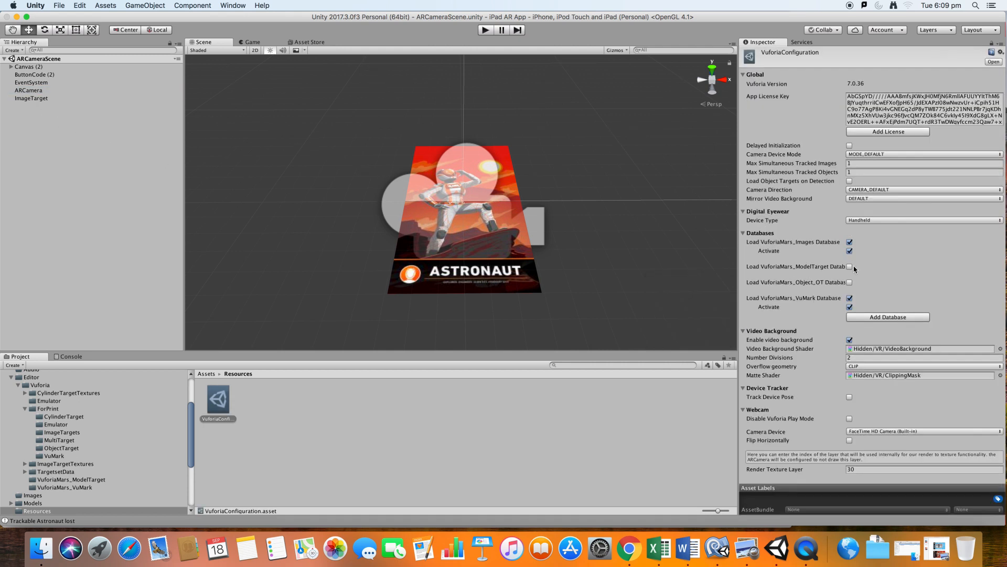
click(113, 115)
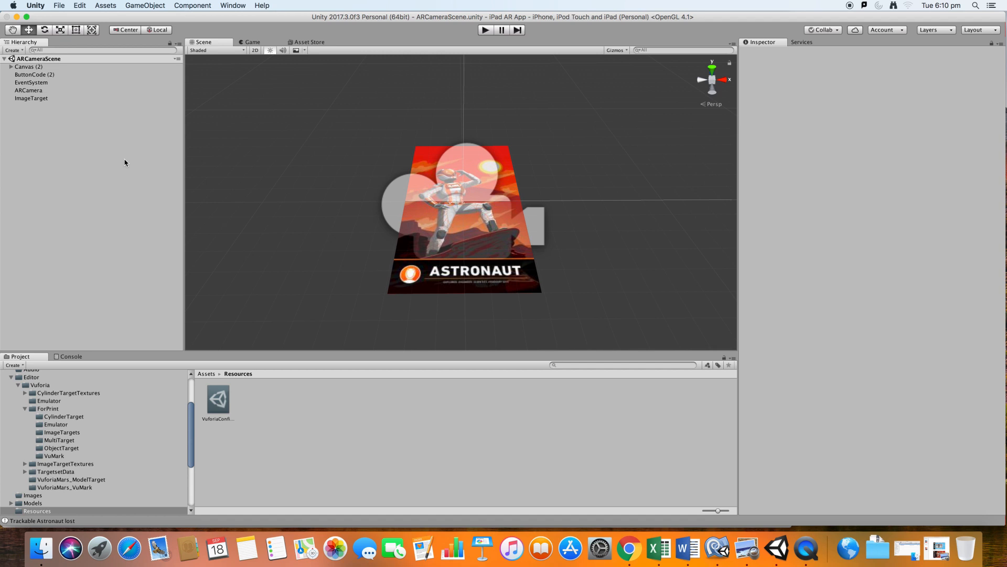
Add a 3D cube to the AR camera scene
click(42, 99)
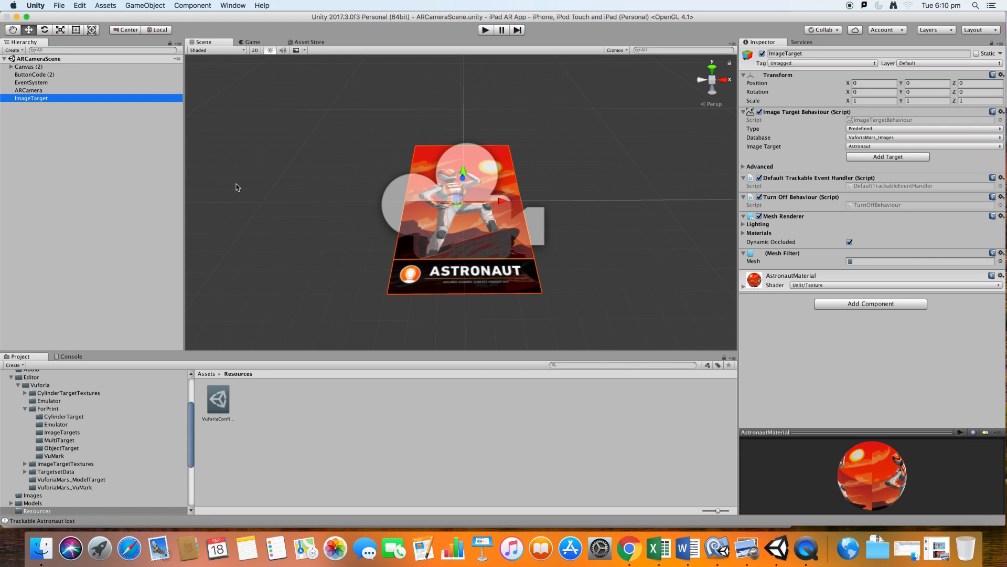
click(155, 6)
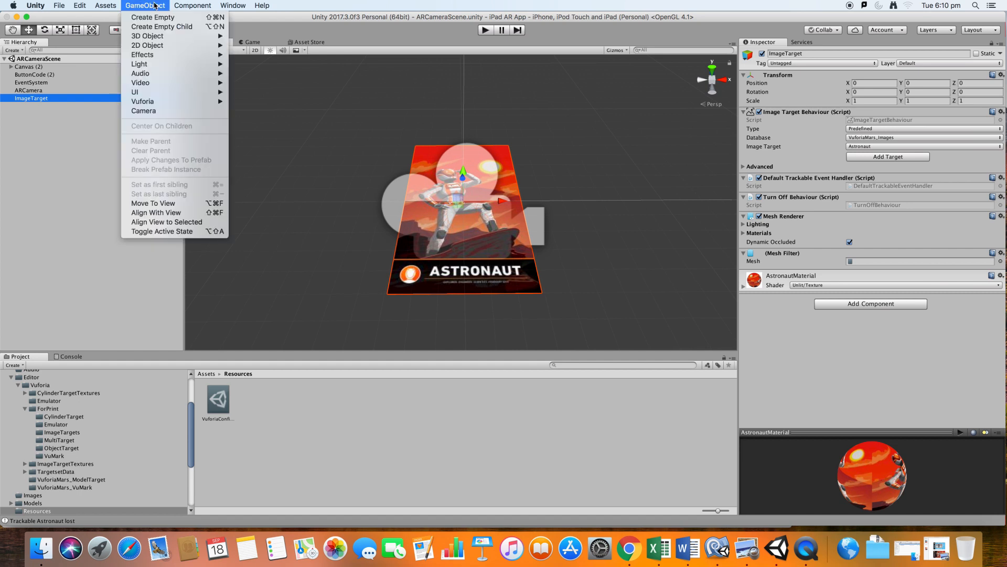
mouse_move(163, 35)
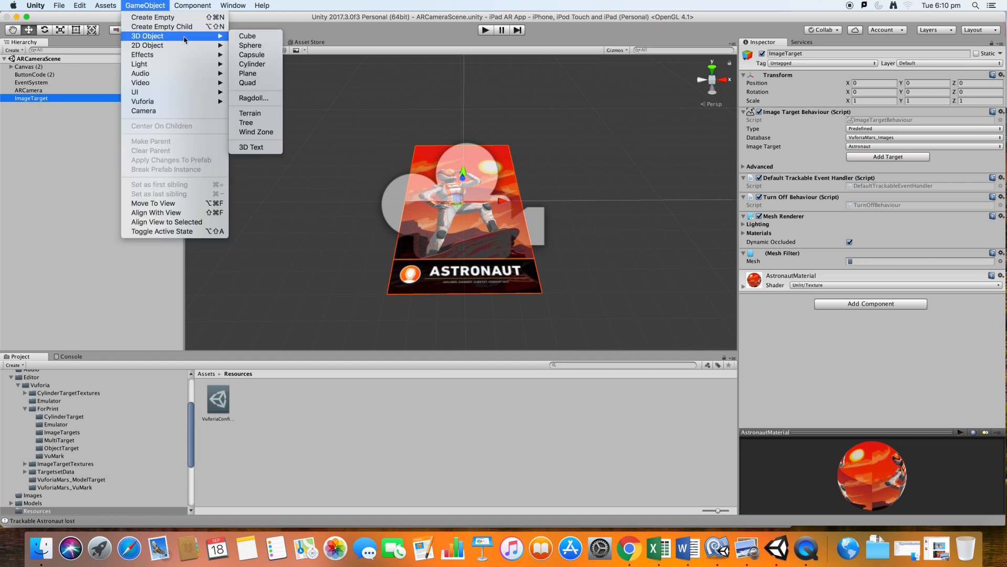
click(274, 37)
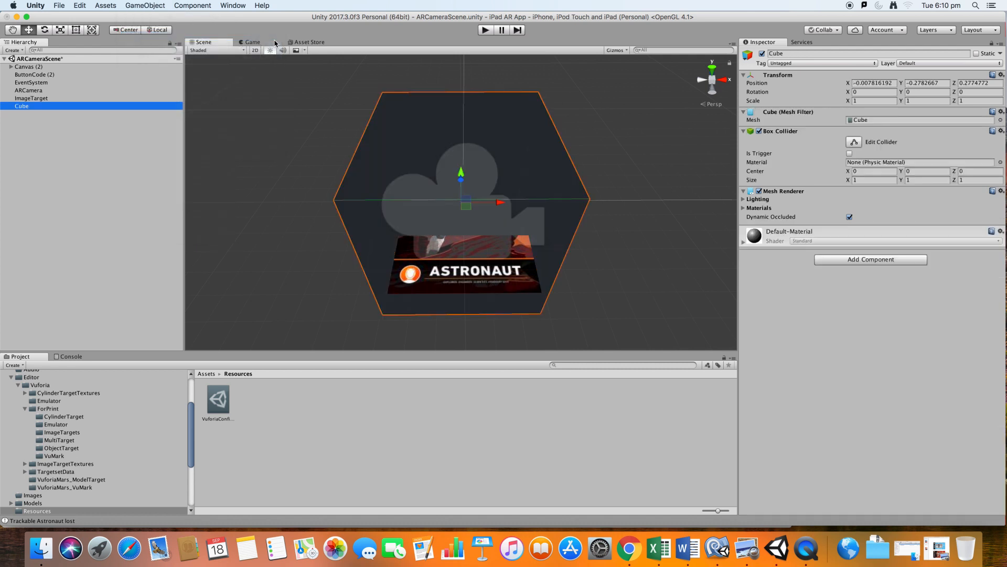
Add a directional light to the scene to illuminate the cube
scroll(362, 177, down, 2)
alt+drag(342, 200, 464, 203)
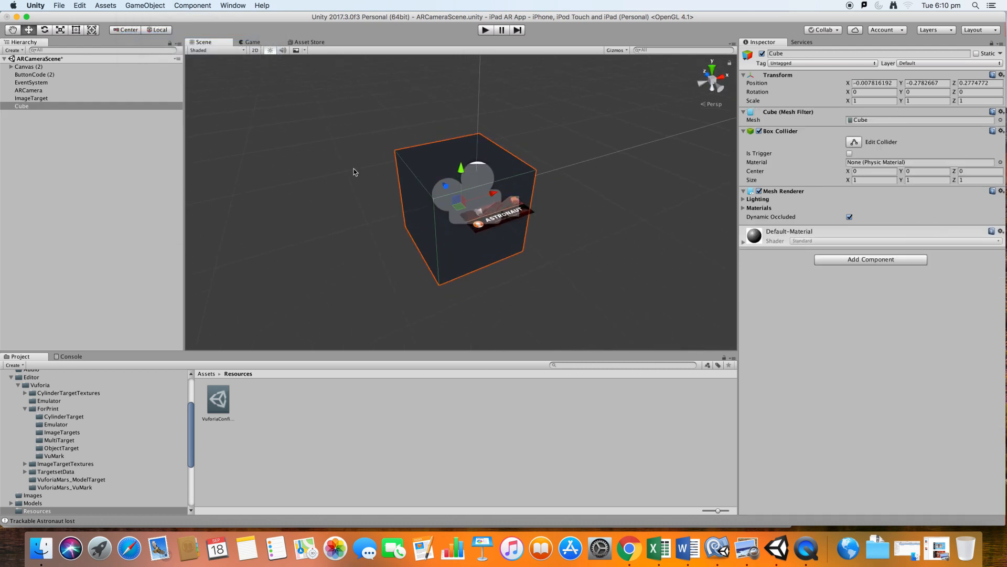
click(146, 5)
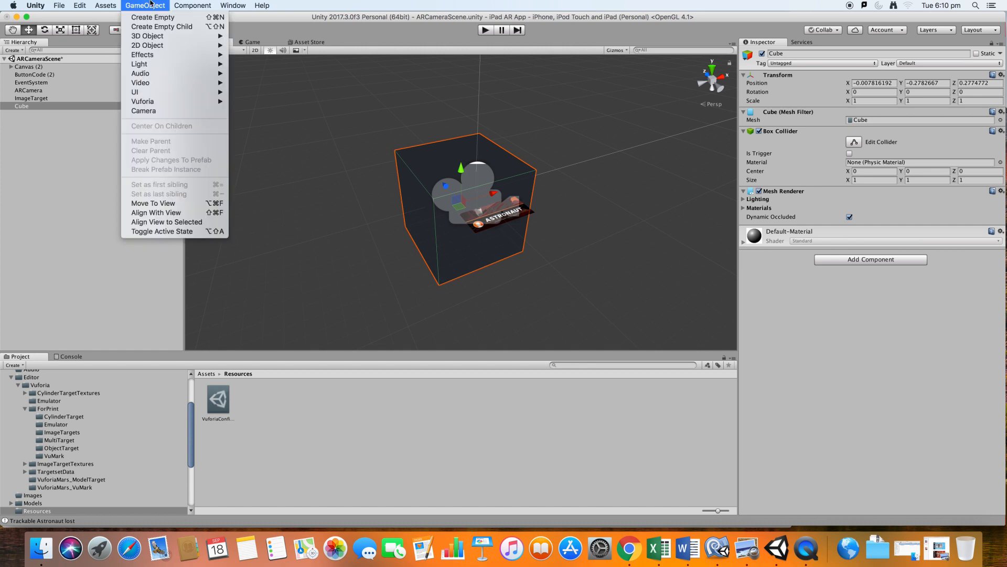
mouse_move(153, 64)
click(247, 64)
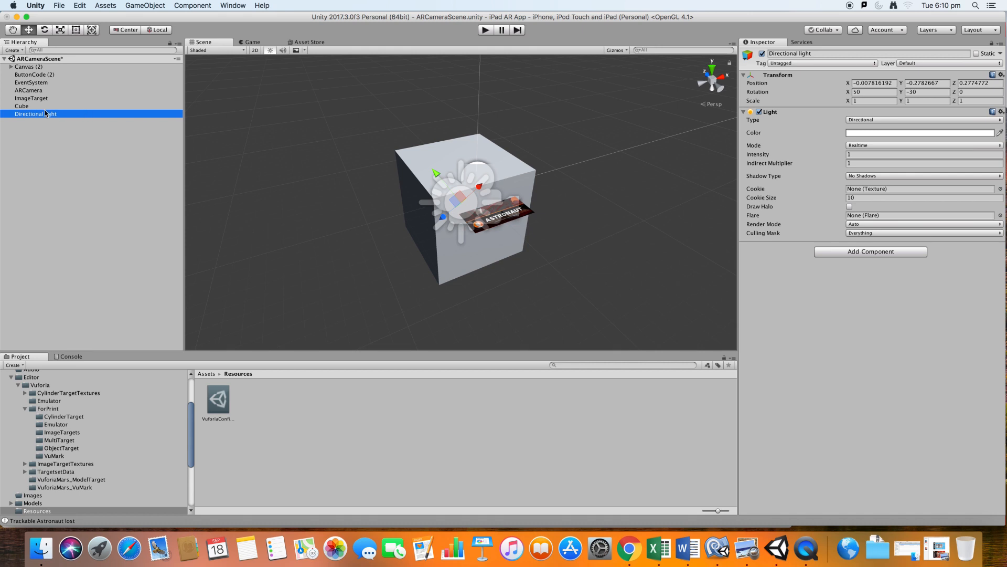
Raise the cube above the Astronaut image target to a Y position of about 0.74
click(95, 107)
drag(465, 172, 463, 77)
alt+drag(511, 199, 430, 205)
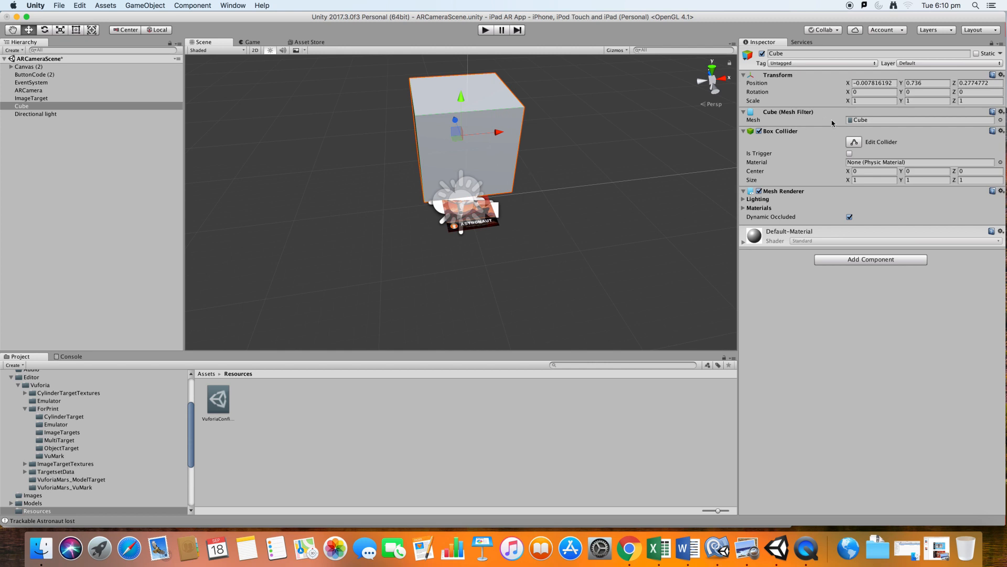
Set the cube's scale to 0.5 on X, Y and Z
click(865, 101)
text(0.5)
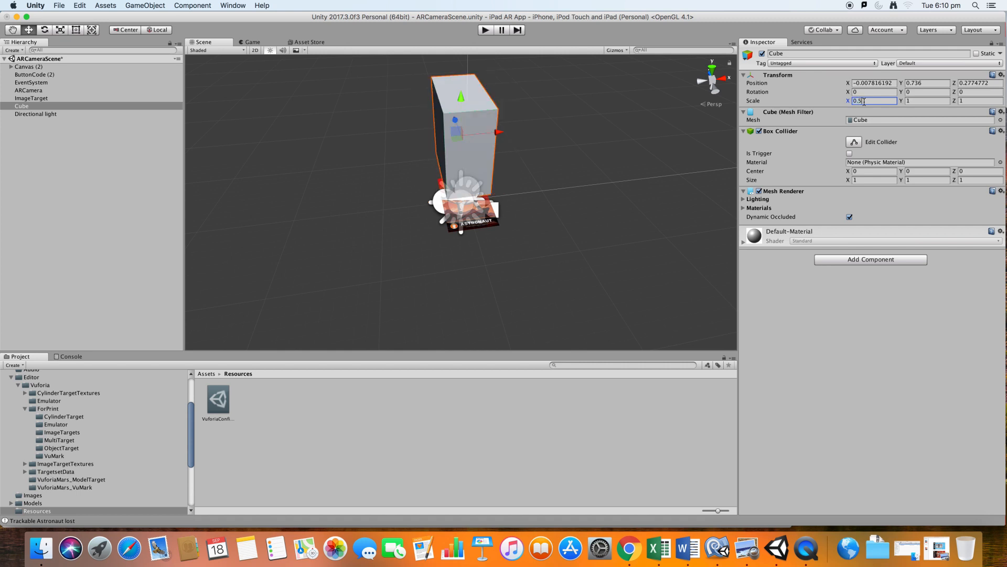
click(913, 101)
text(08)
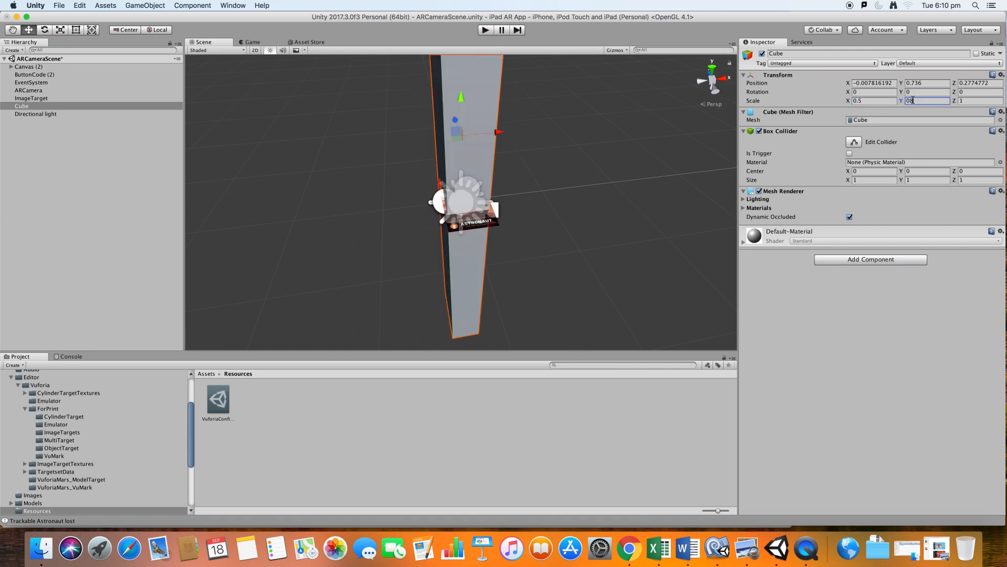
key(BackSpace)
text(.5)
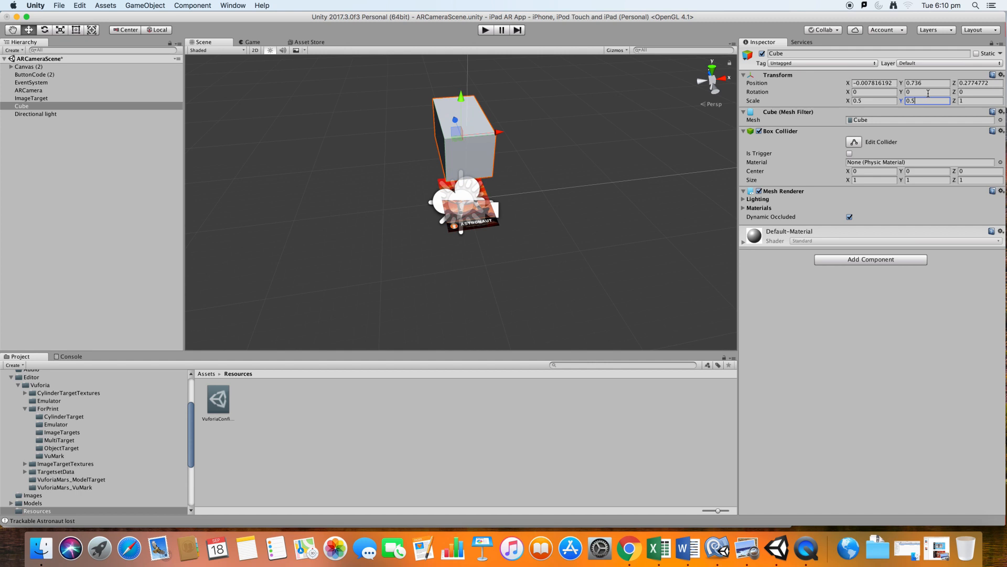
click(990, 101)
text(0.5)
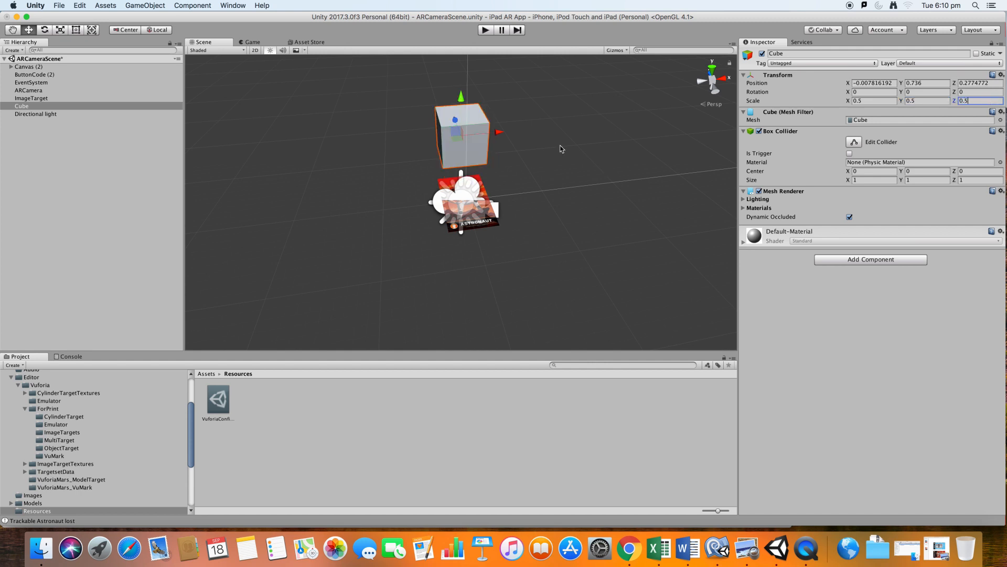
Position the cube over the Astronaut image target at about Y 0.5 and Z 0.007, and save the scene
mouse_move(562, 148)
alt+mouse_down()
mouse_move(474, 166)
mouse_move(620, 128)
mouse_move(585, 140)
mouse_move(547, 137)
alt+mouse_up()
drag(477, 132, 508, 116)
alt+drag(504, 126, 423, 198)
key(super+z)
drag(444, 127, 459, 141)
alt+drag(505, 200, 526, 235)
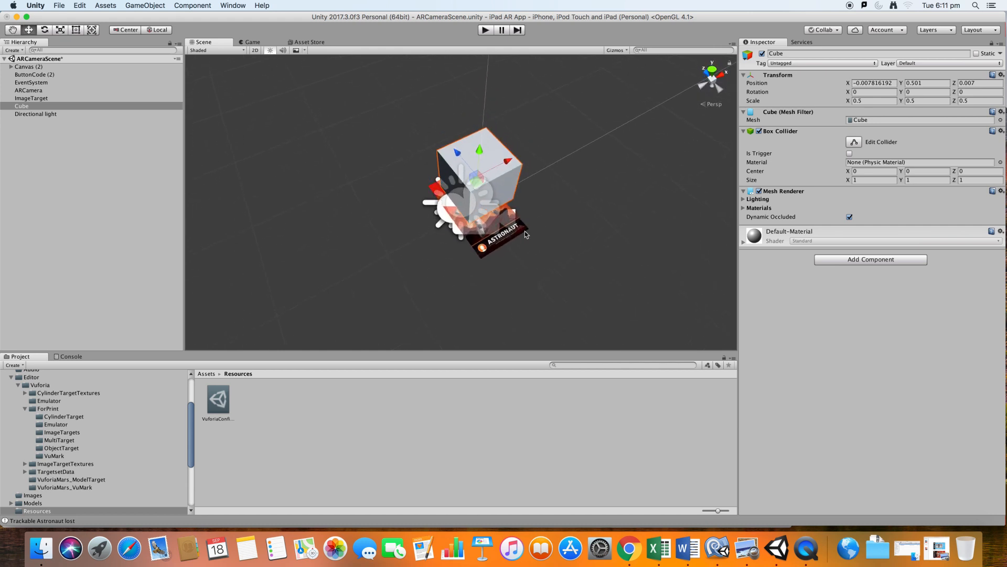
alt+scroll(436, 231, up, 5)
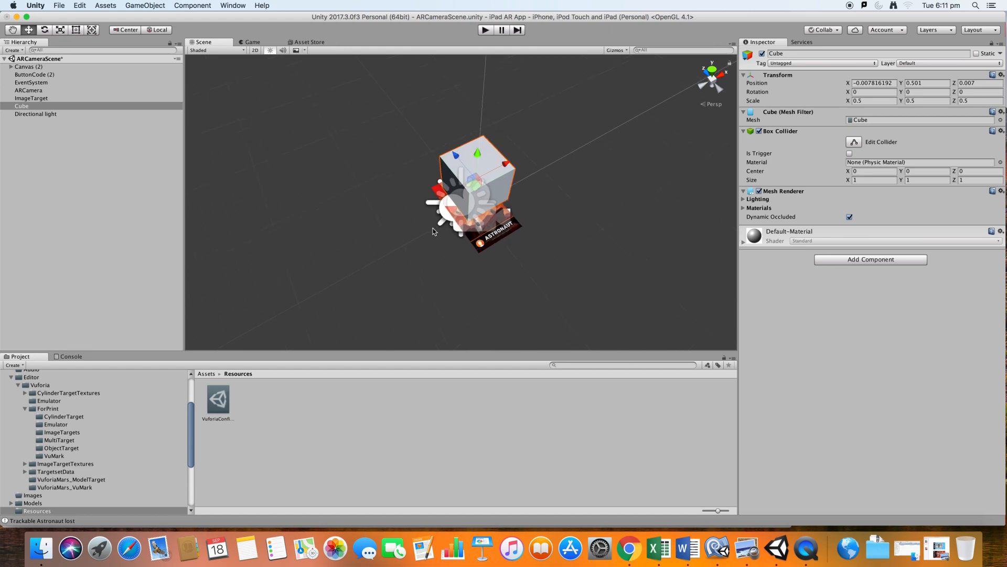
alt+drag(432, 228, 390, 243)
scroll(390, 242, down, 3)
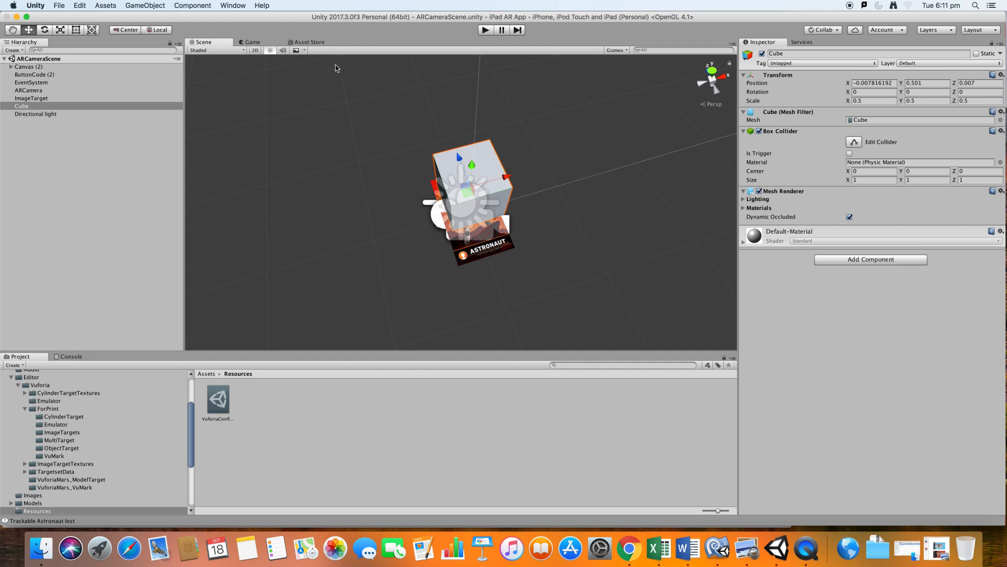
Check the ARCamera's Vuforia configuration, and test-play the scene with the printed Astronaut target held to the webcam
click(40, 90)
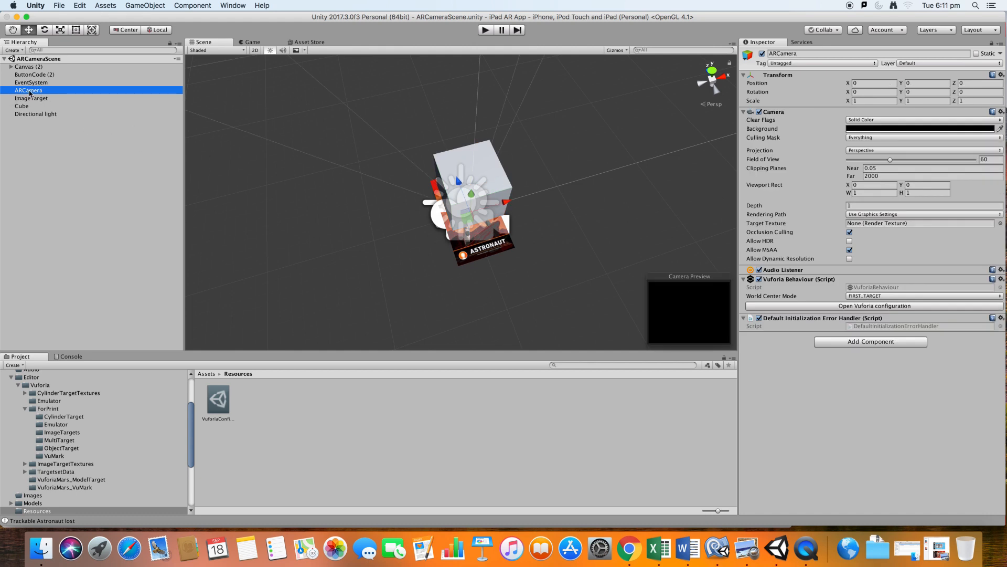
click(780, 306)
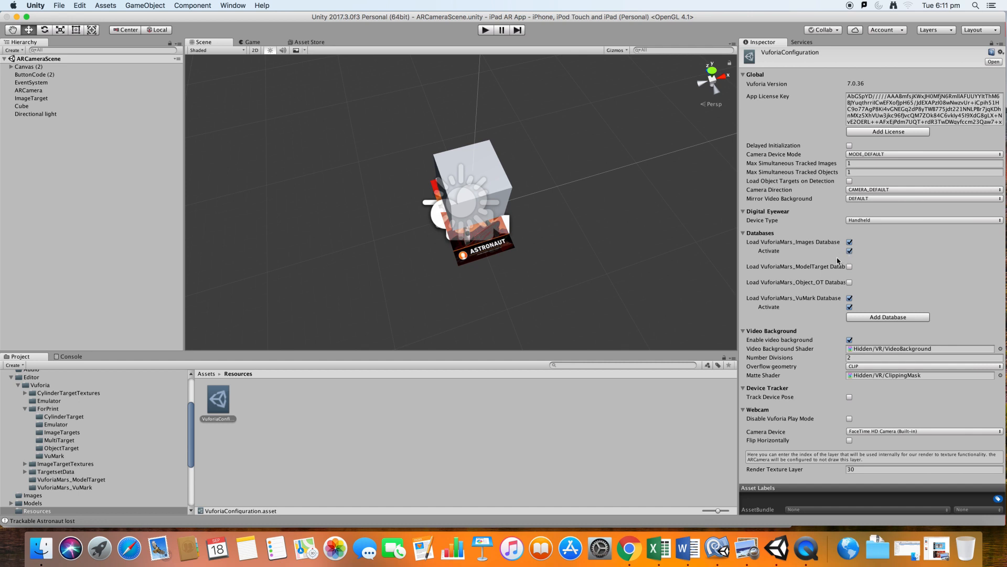
click(484, 30)
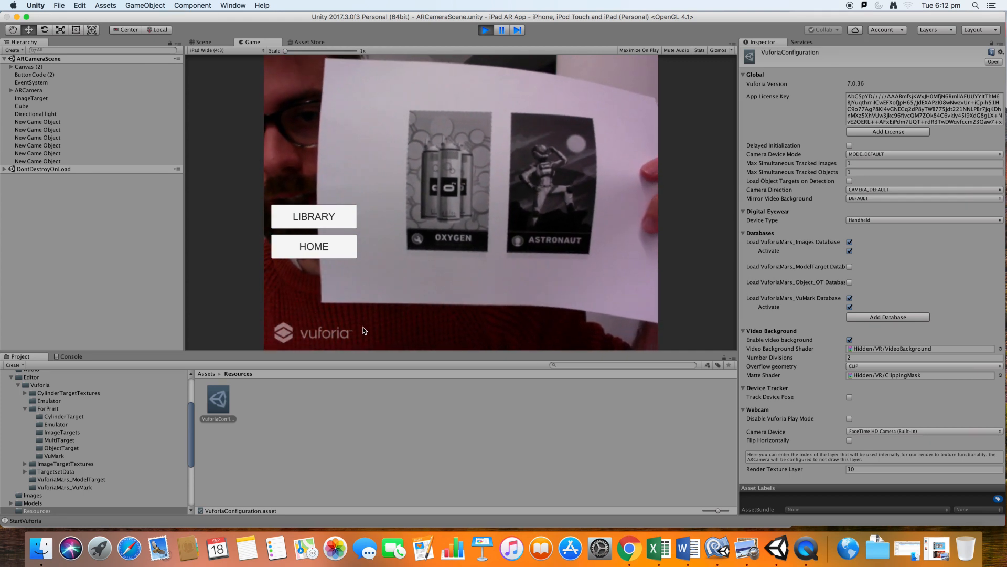
click(31, 98)
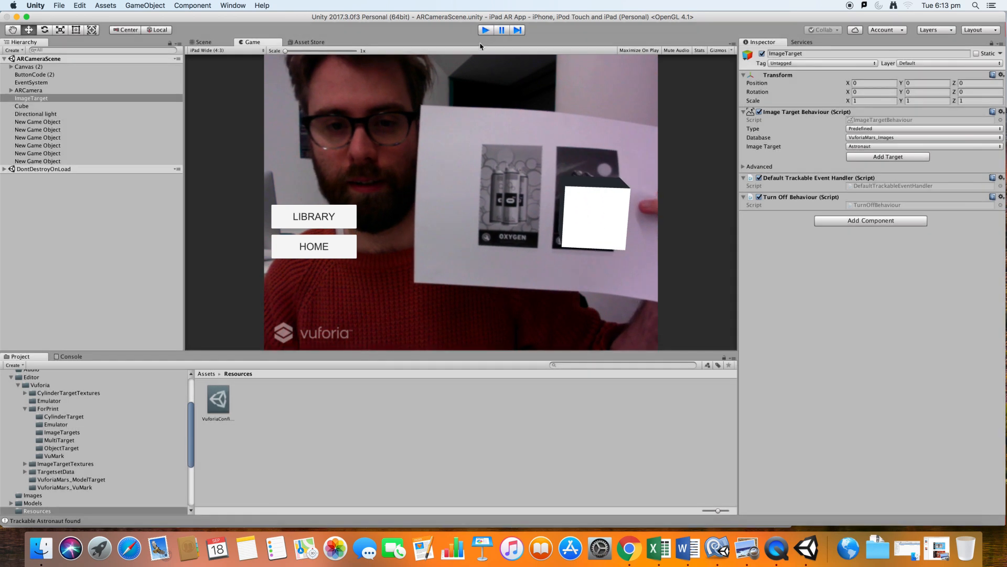
click(485, 30)
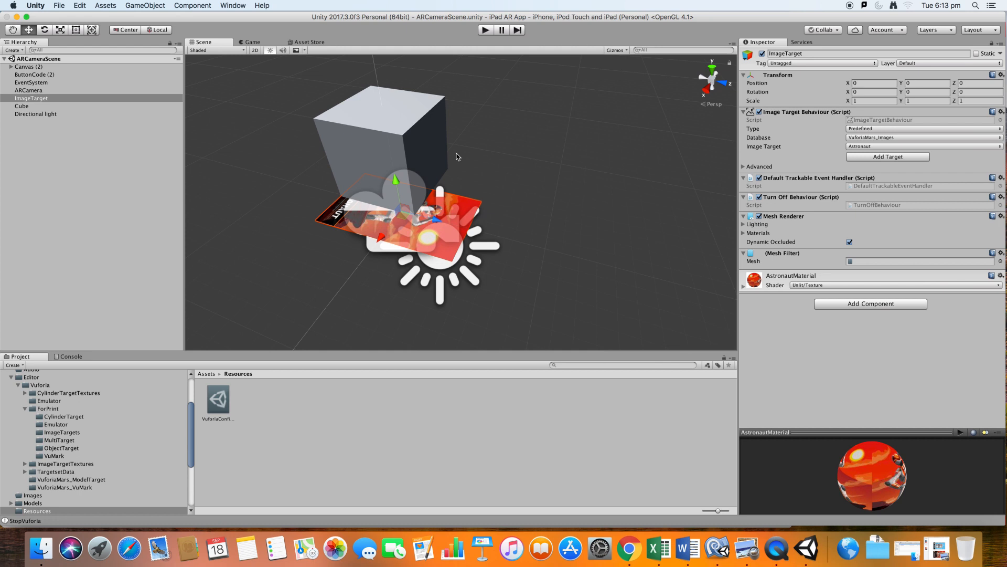
Move the cube along the Z axis to about 0.31 over the Astronaut image target
click(424, 153)
drag(424, 156, 482, 168)
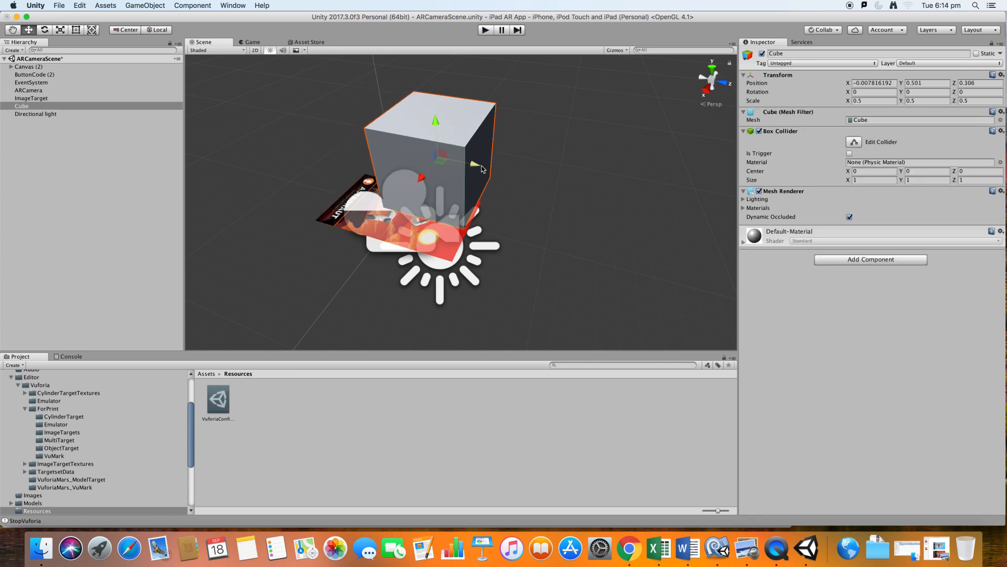